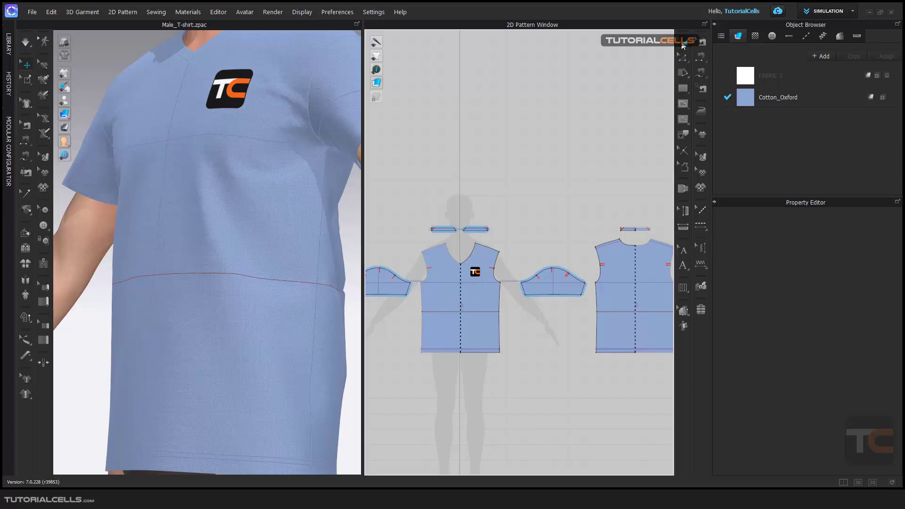
- Turn on Elastic for the whole front body pattern piece and simulate the garment
click(278, 216)
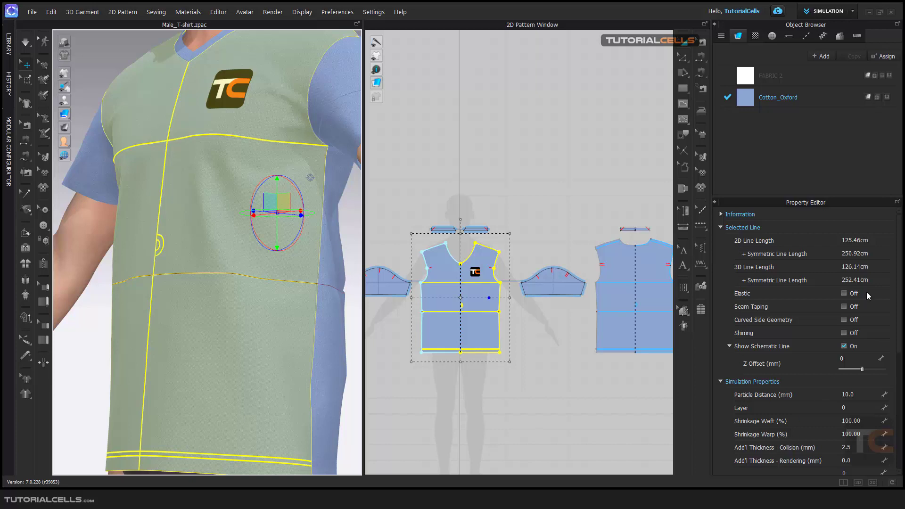
mouse_move(898, 275)
mouse_down()
mouse_move(899, 403)
mouse_move(896, 268)
mouse_up()
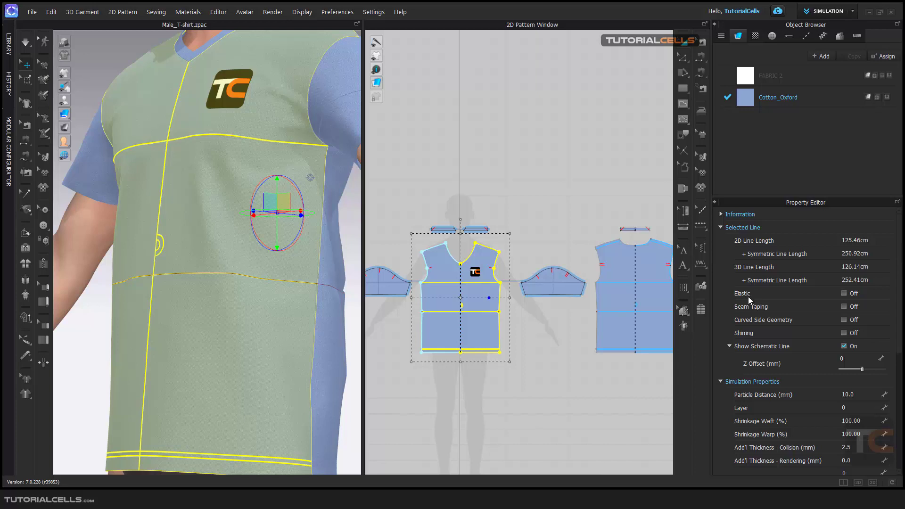
click(25, 41)
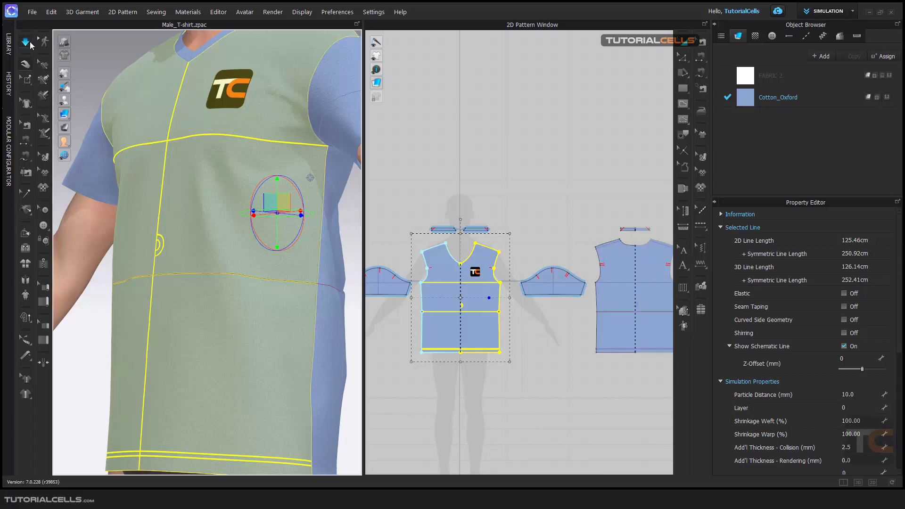
click(844, 293)
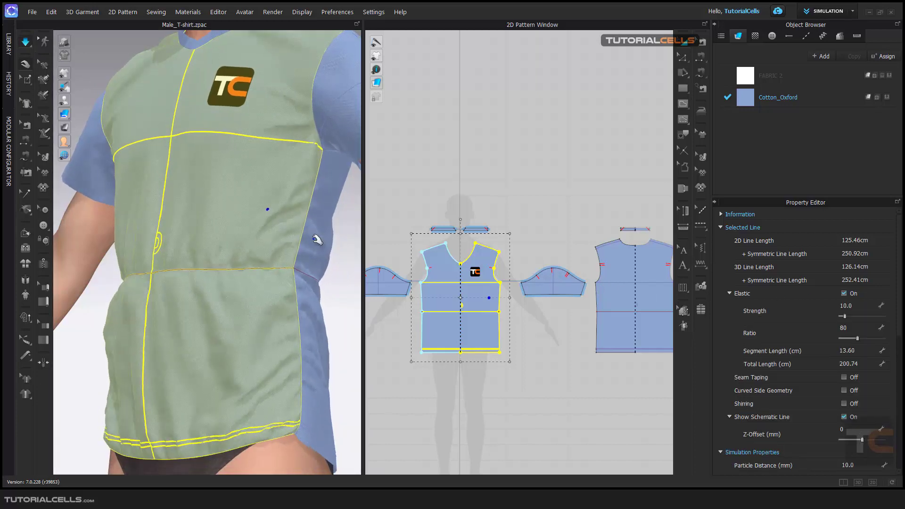
mouse_move(276, 220)
right_down()
mouse_move(256, 202)
mouse_move(290, 218)
right_up()
key(space)
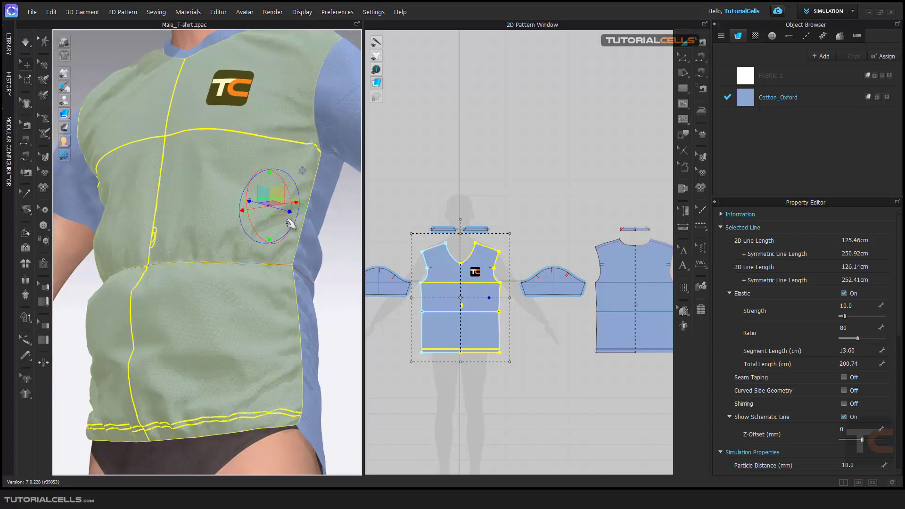
- Turn Elastic off again for the front body pattern piece and re-simulate the garment
click(291, 223)
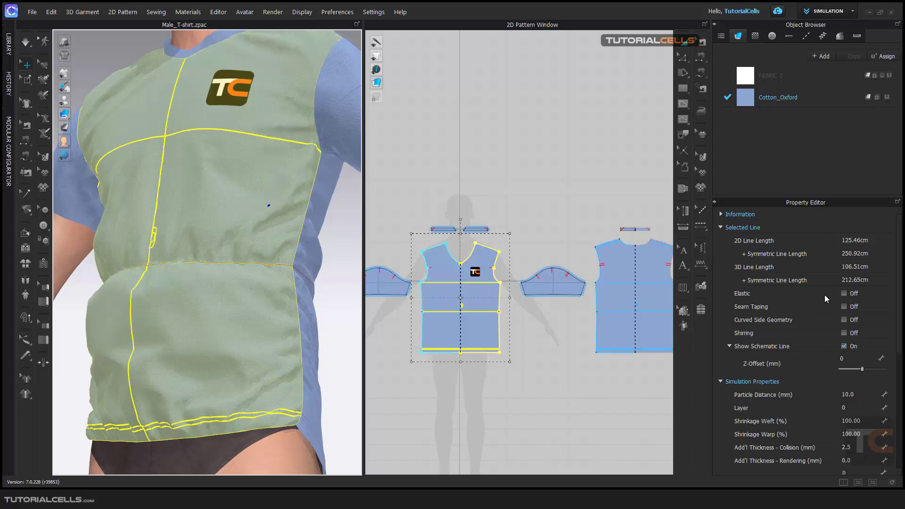
key(space)
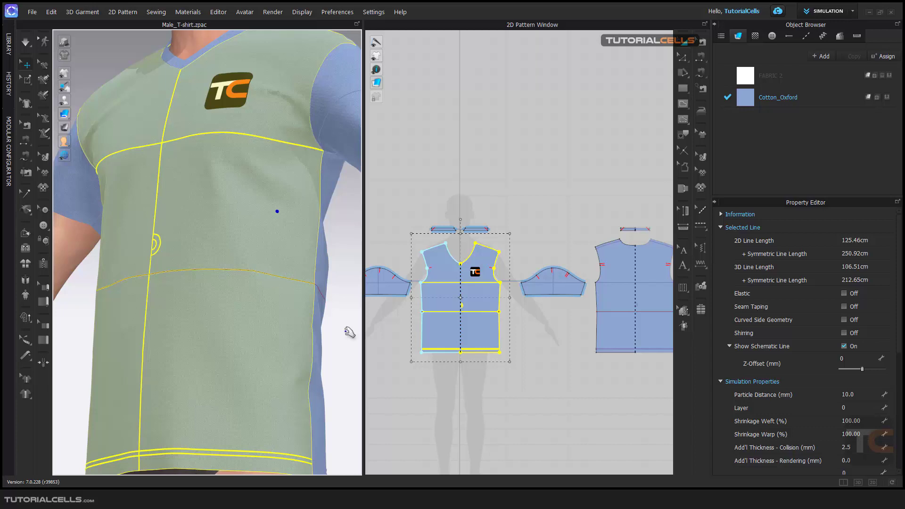
click(382, 342)
- Turn on Elastic for the symmetric sleeve pattern pieces and simulate the garment
click(444, 295)
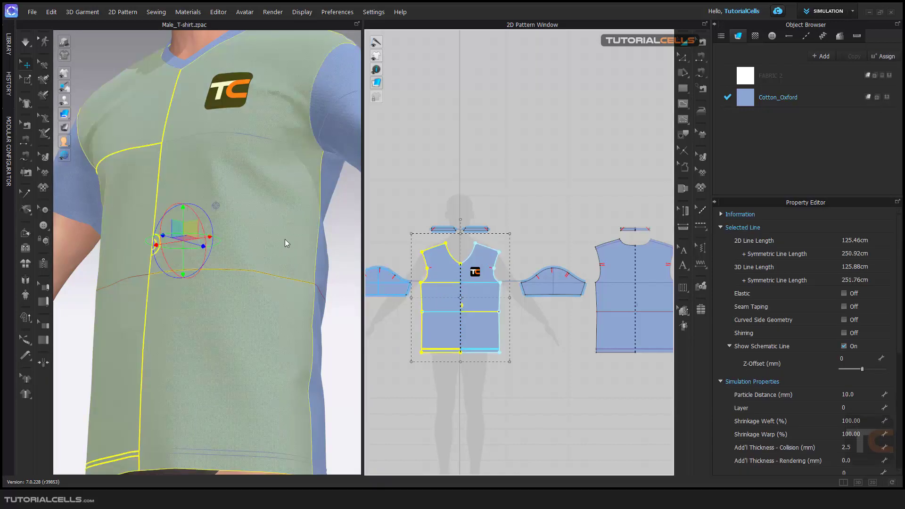
click(611, 294)
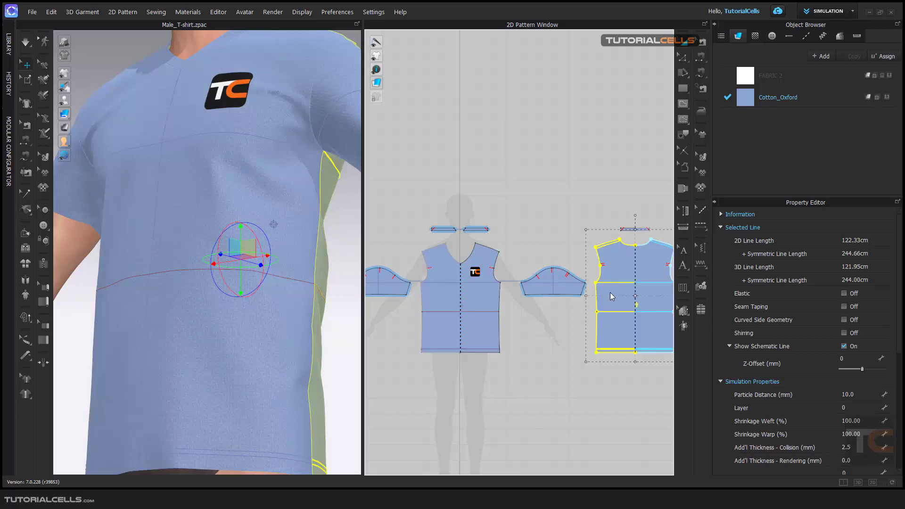
click(481, 293)
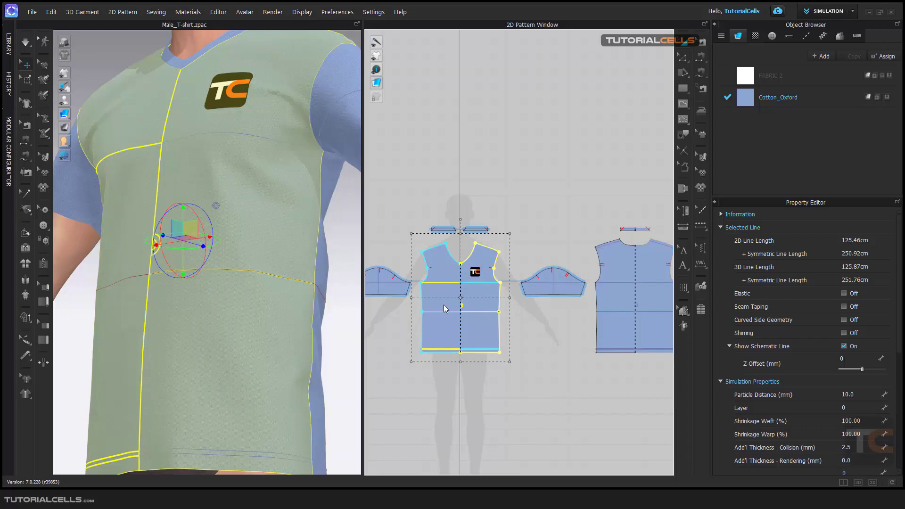
click(386, 287)
scroll(288, 245, down, 5)
right_drag(276, 236, 323, 277)
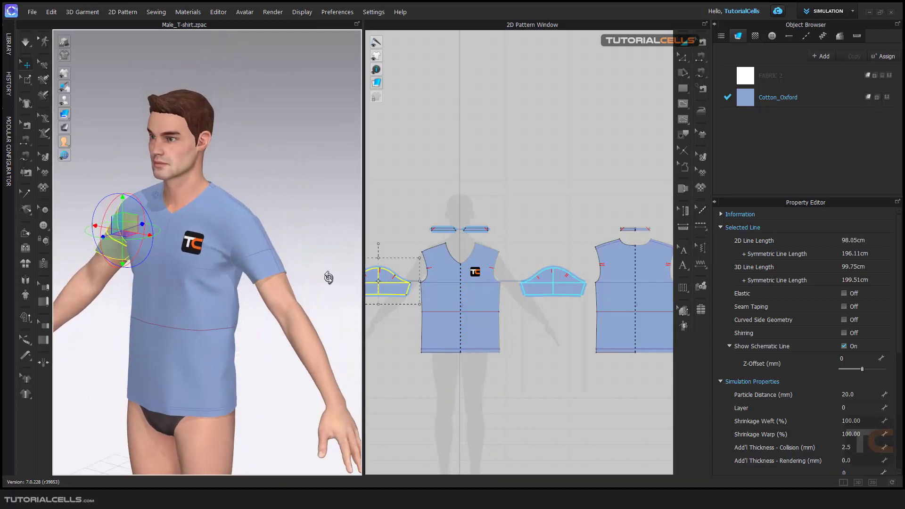
click(844, 293)
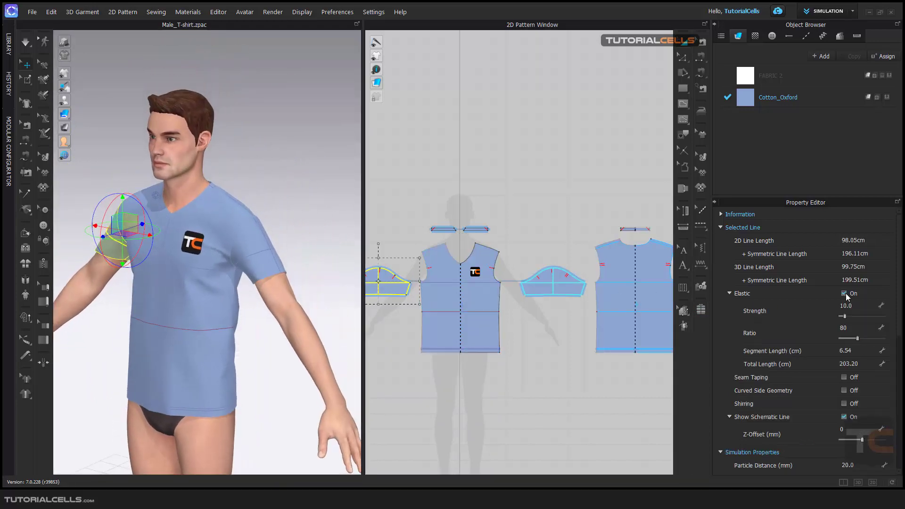
right_drag(282, 264, 188, 244)
scroll(130, 240, up, 5)
key(space)
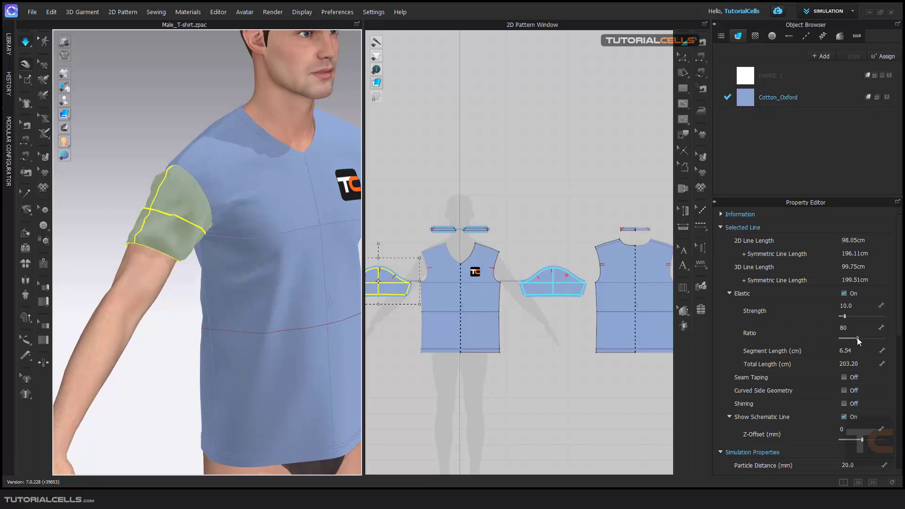
- Raise the sleeves' Elastic ratio to 134, reduce it to 18 during simulation, and deselect the sleeves
drag(857, 338, 869, 338)
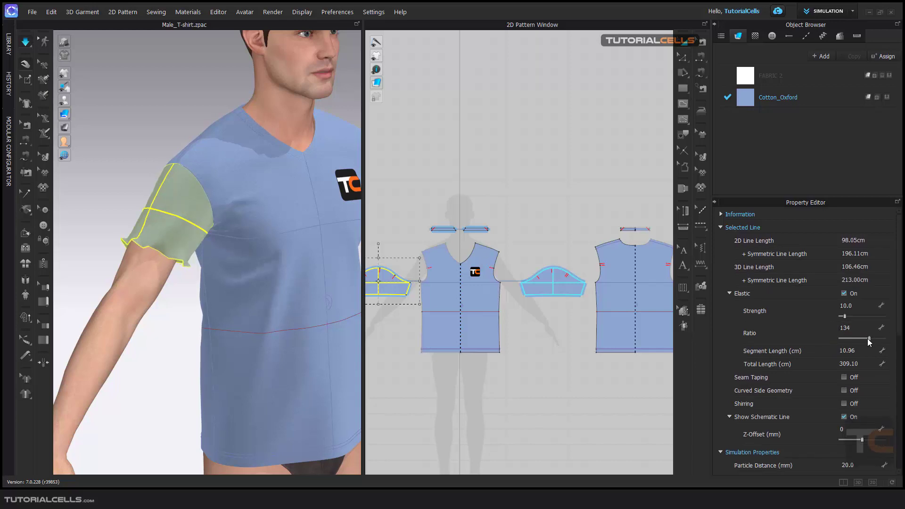
click(858, 338)
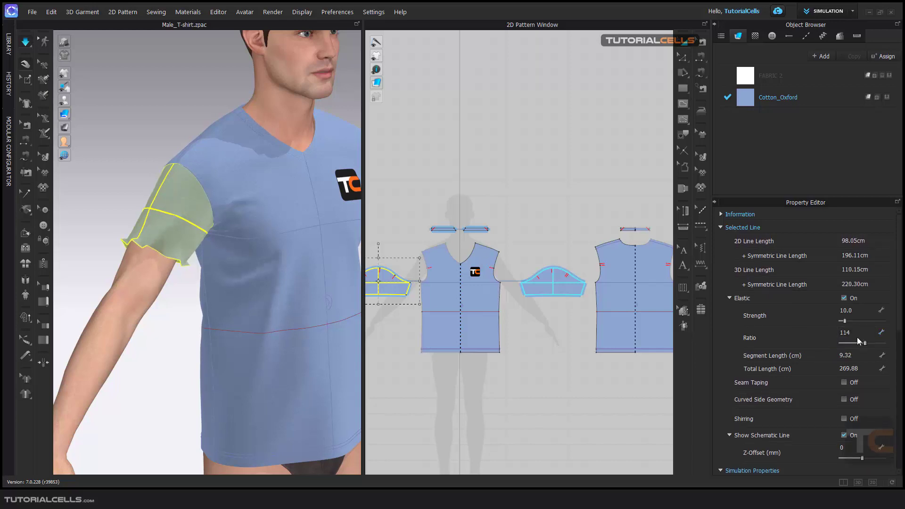
drag(859, 337, 851, 338)
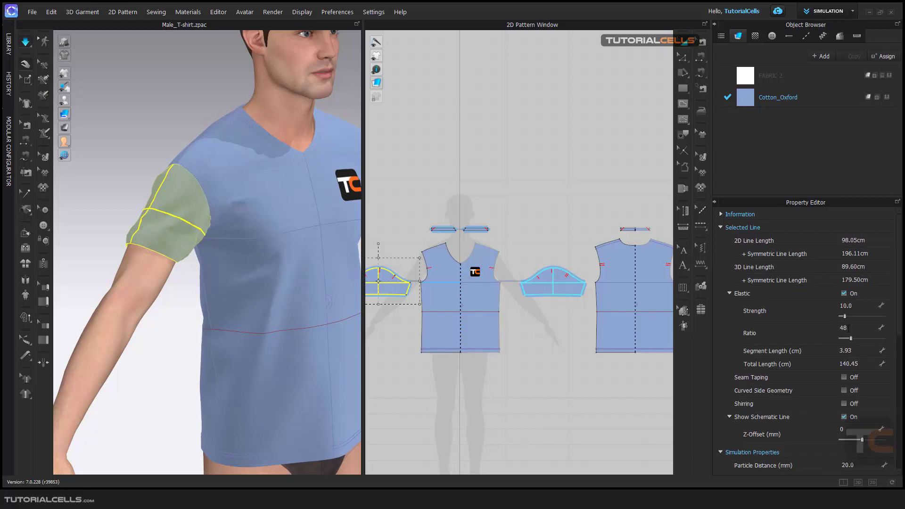
drag(851, 340, 844, 340)
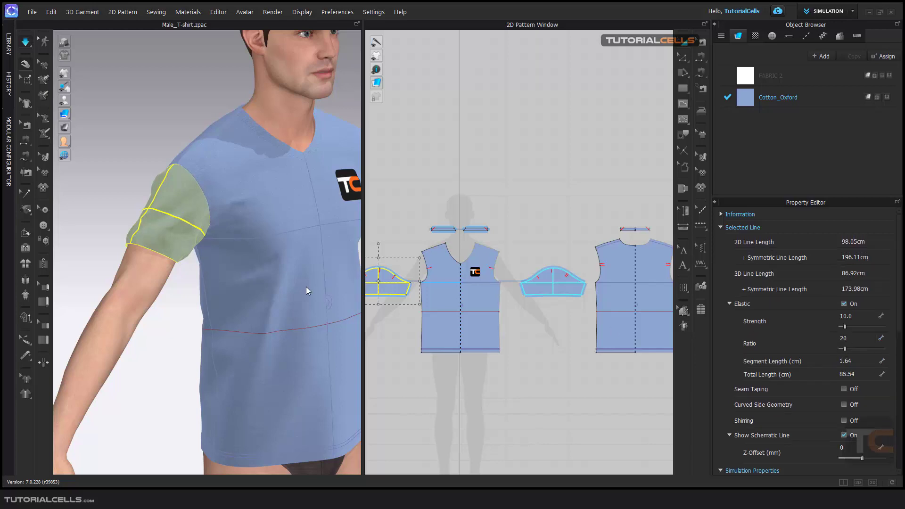
right_drag(182, 252, 151, 239)
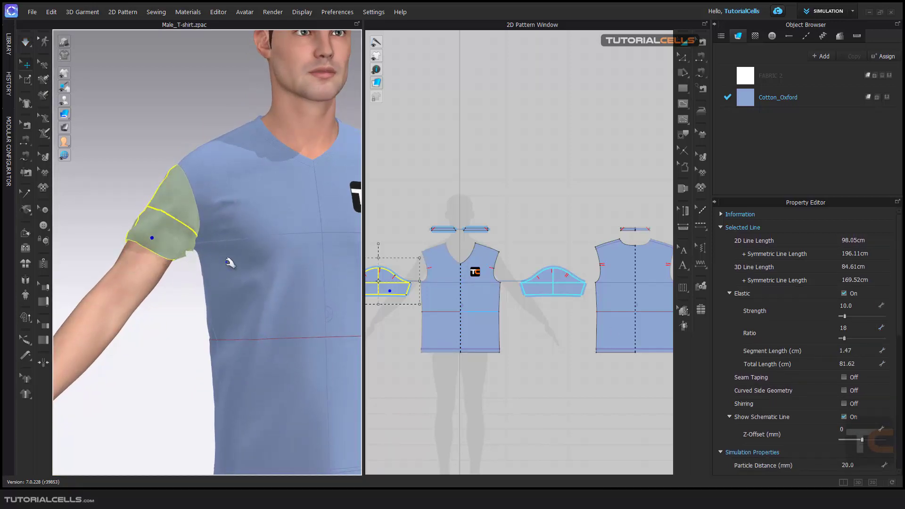
scroll(232, 267, down, 3)
right_drag(266, 274, 231, 268)
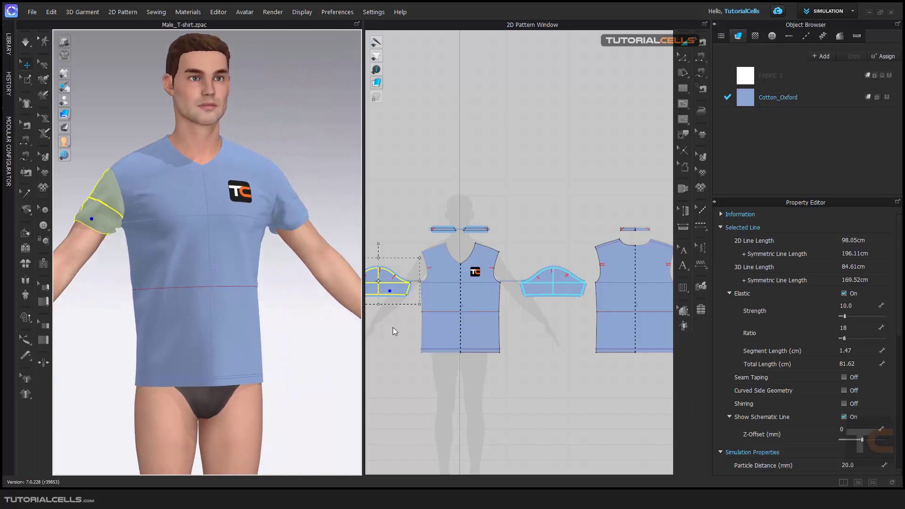
click(392, 327)
right_drag(252, 302, 206, 288)
scroll(264, 288, up, 3)
scroll(264, 289, up, 3)
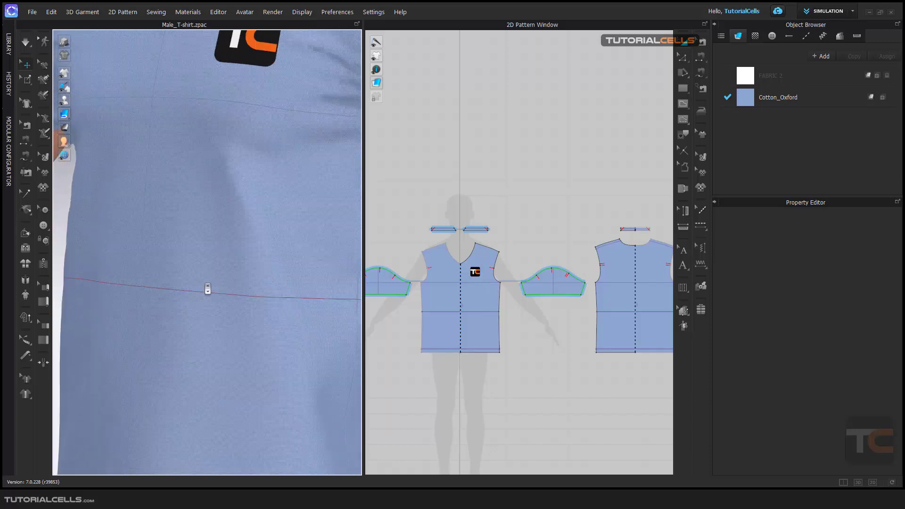
scroll(251, 313, down, 2)
scroll(251, 313, up, 2)
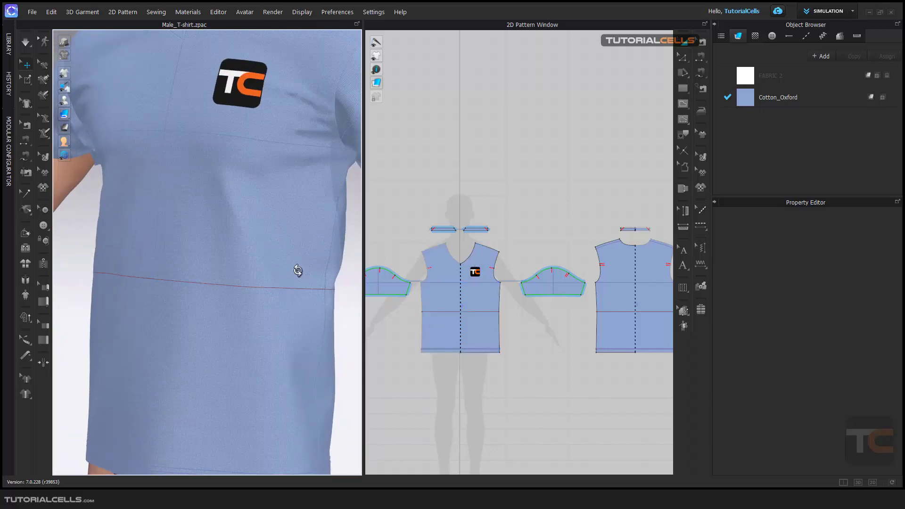
right_drag(297, 270, 263, 289)
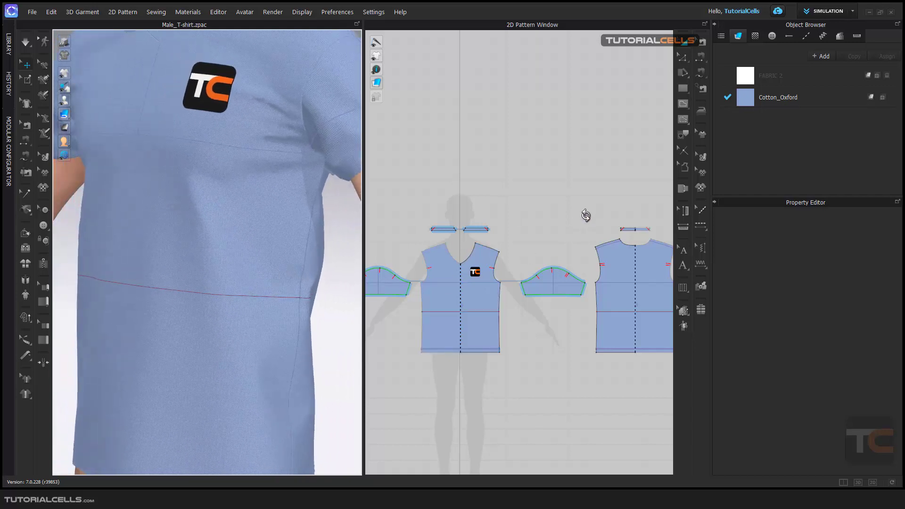
click(683, 57)
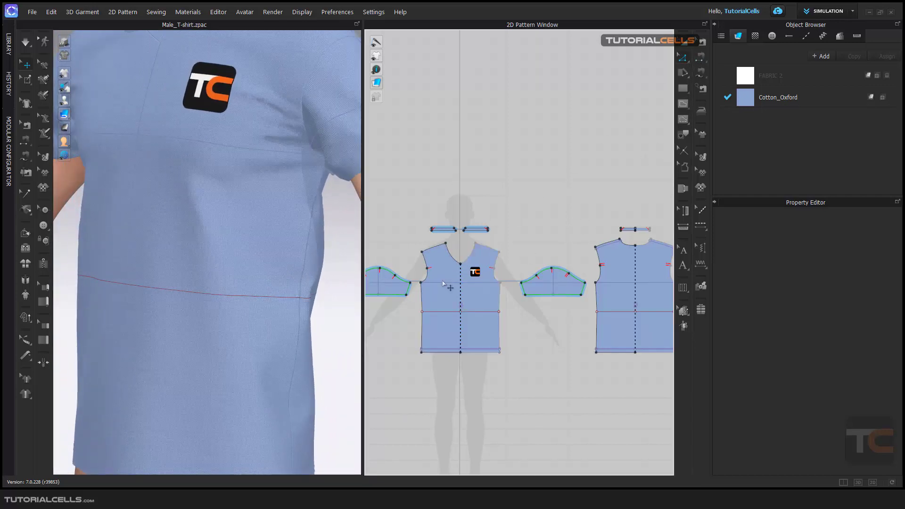
click(443, 312)
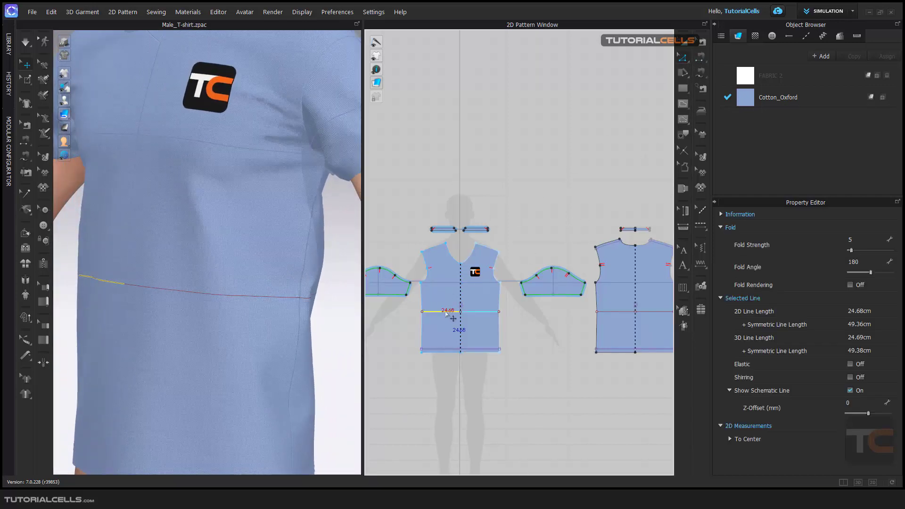
click(621, 312)
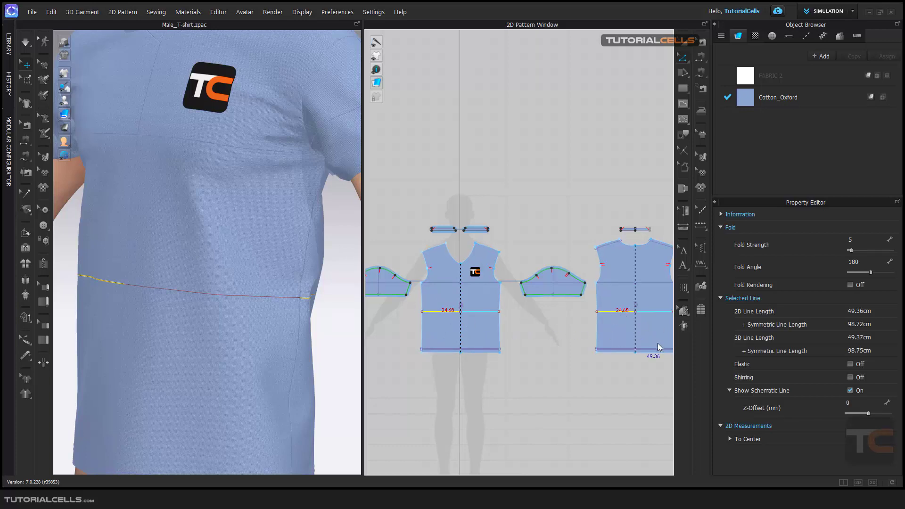
scroll(570, 332, down, 2)
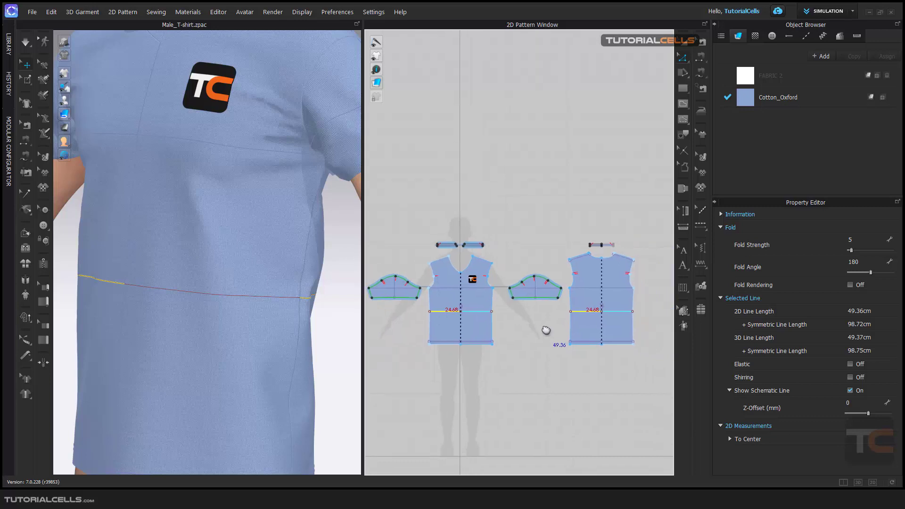
click(440, 312)
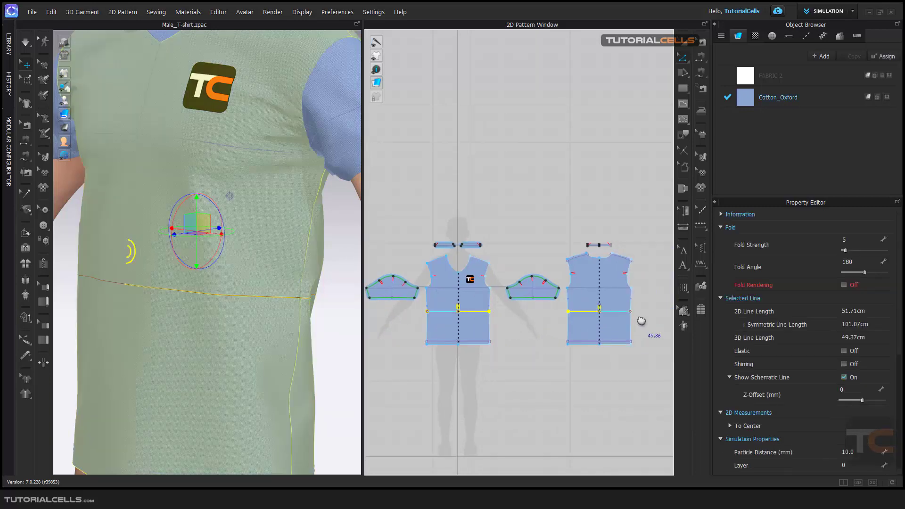
scroll(454, 315, up, 5)
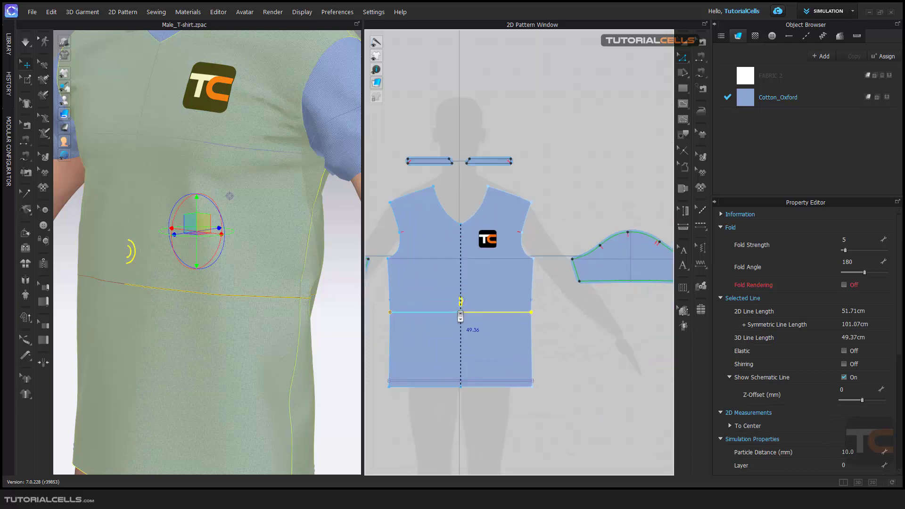
scroll(453, 321, down, 3)
key(Escape)
- Select the internal waist lines on the front and back patterns, turn on Elastic for them, and simulate the garment
middle_drag(454, 329, 417, 331)
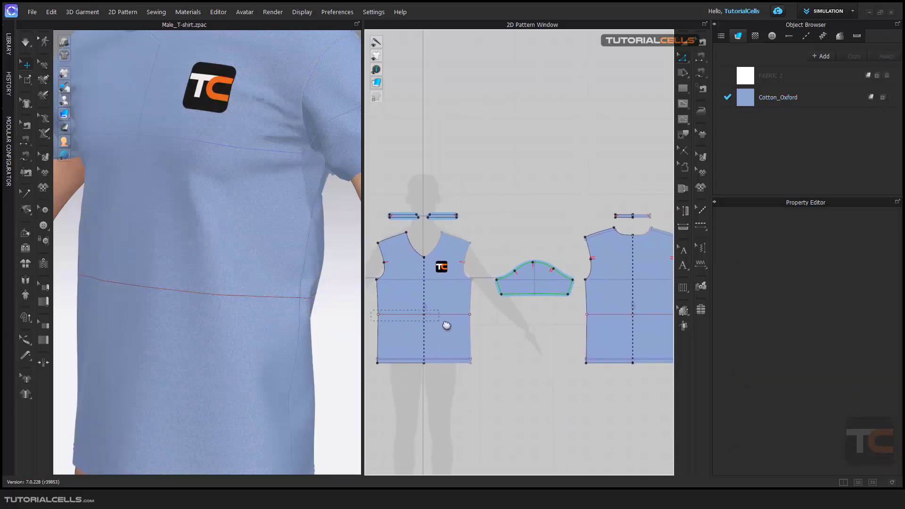
click(632, 317)
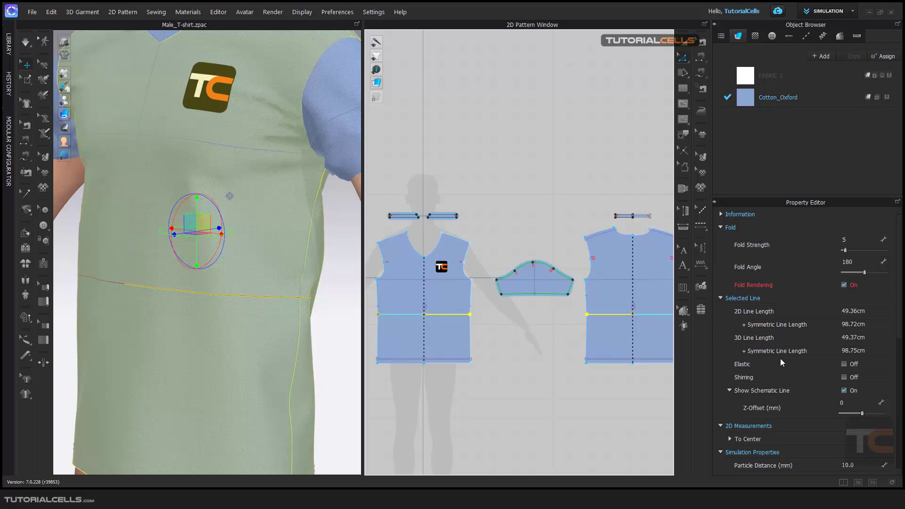
click(844, 363)
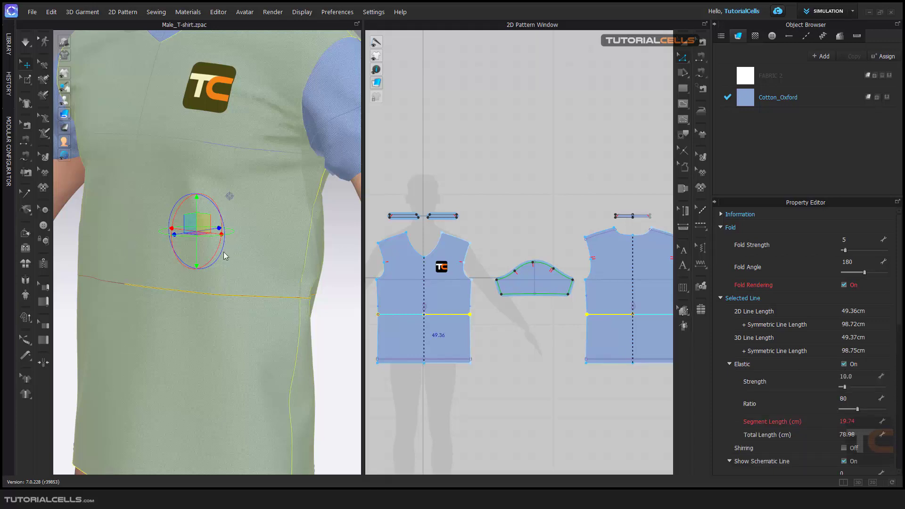
key(space)
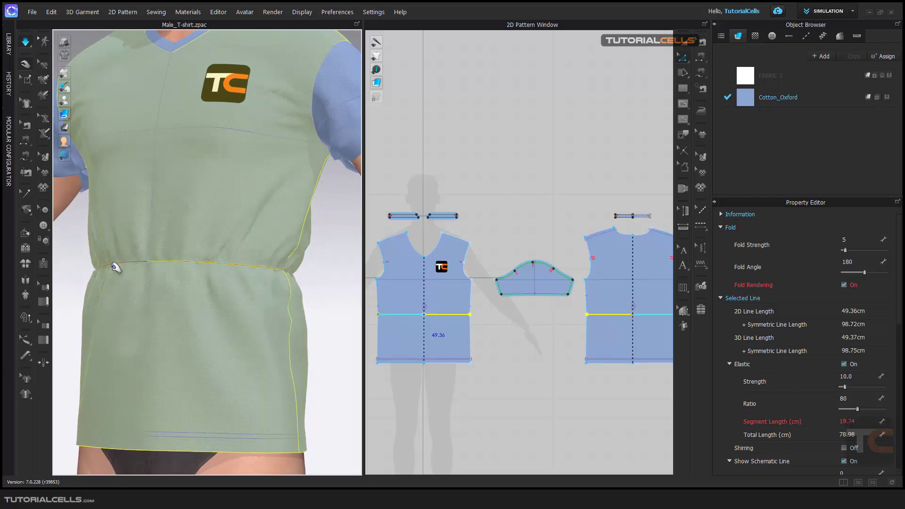
mouse_move(236, 269)
right_down()
mouse_move(123, 267)
mouse_move(231, 275)
right_up()
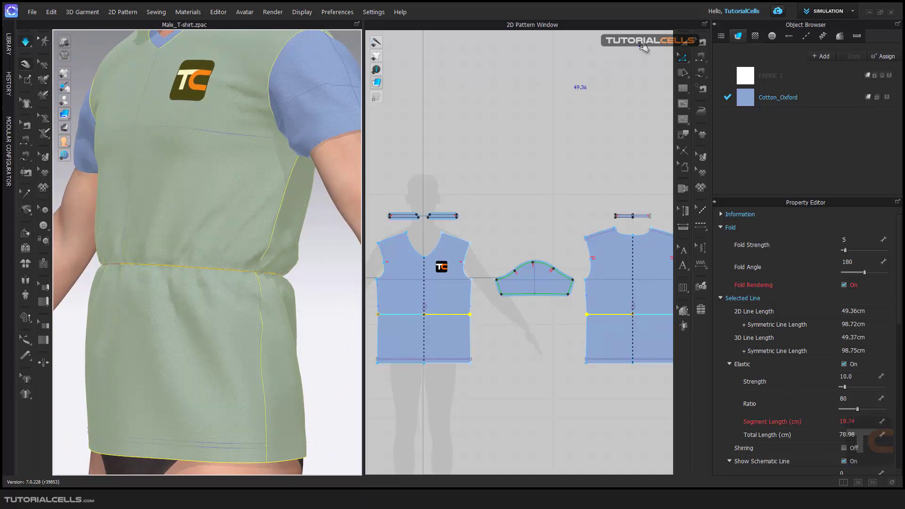
- Examine the mesh of the front and back body pieces in the 3D garment, restore the textured surface display, and clear the selection
key(ctrl+a)
click(435, 291)
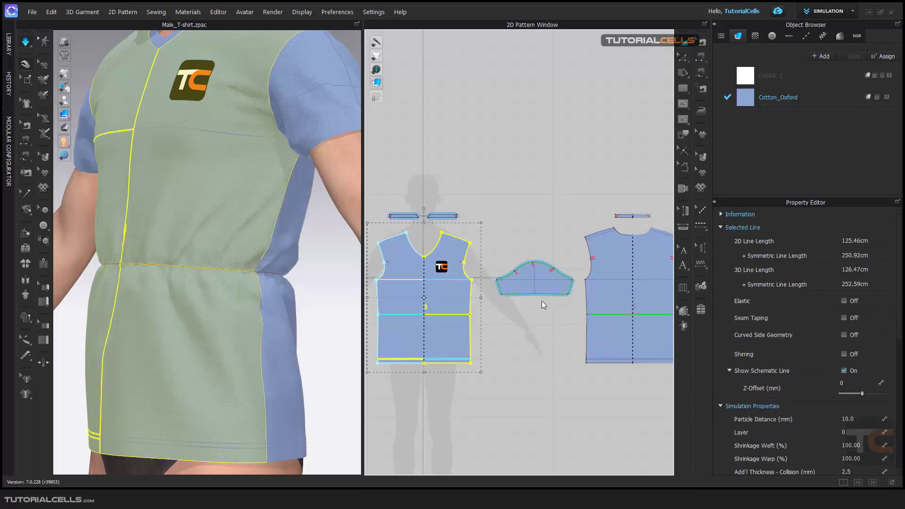
shift+click(619, 304)
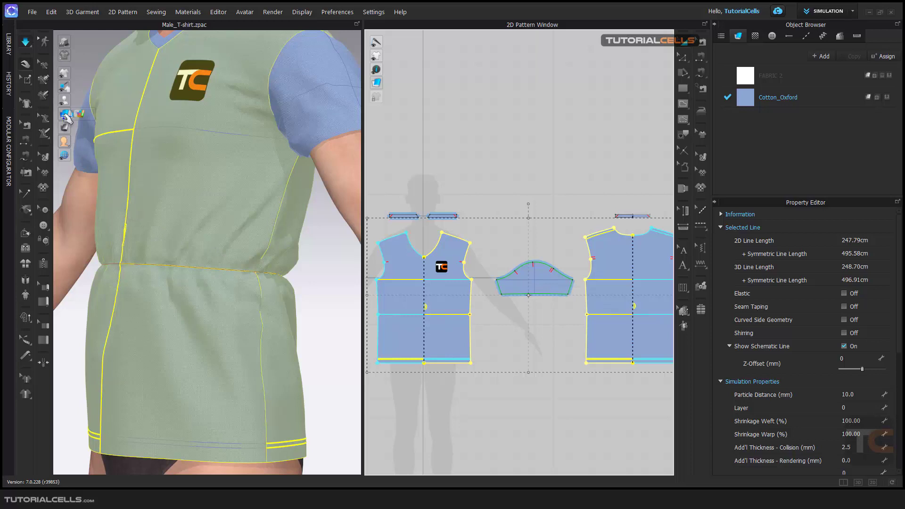
mouse_move(65, 114)
click(130, 113)
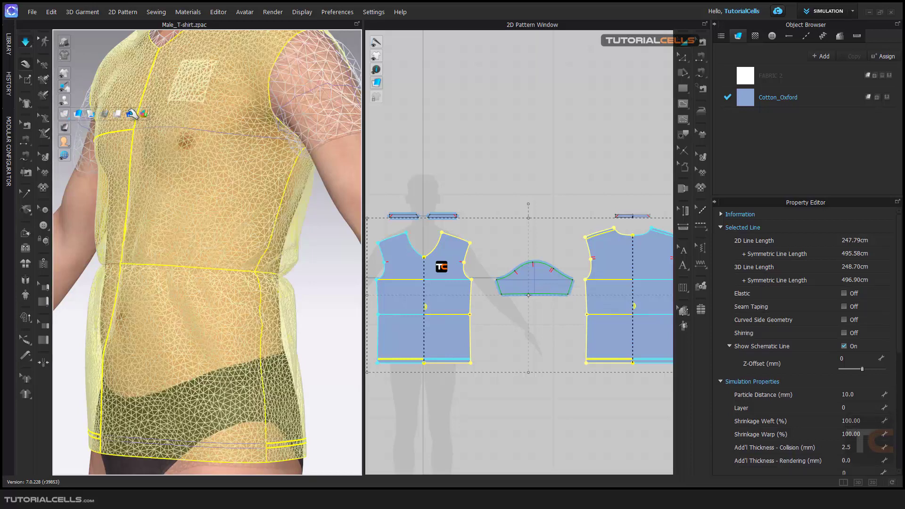
click(78, 114)
click(331, 292)
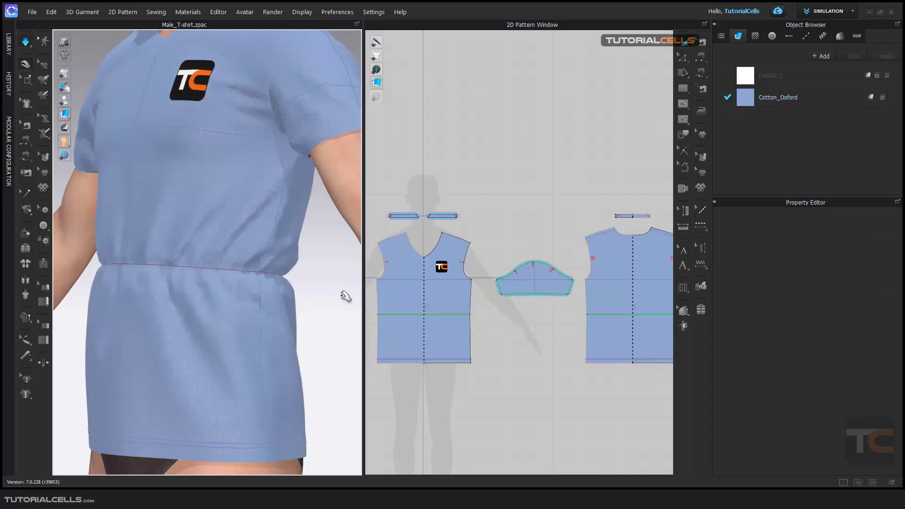
- Set the Elastic strength to 17.7 and ratio to 143 for the front and back waist lines, and tug the simulated garment
click(445, 315)
drag(374, 309, 676, 330)
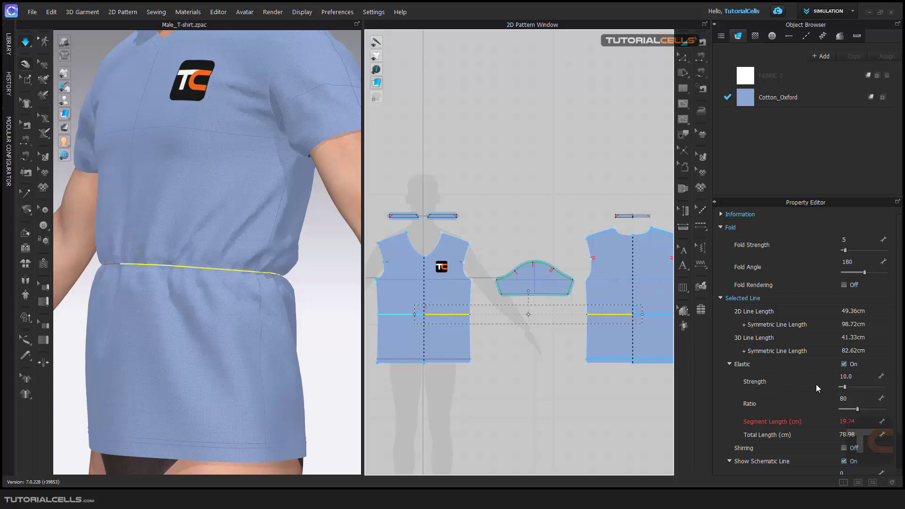
drag(846, 387, 849, 388)
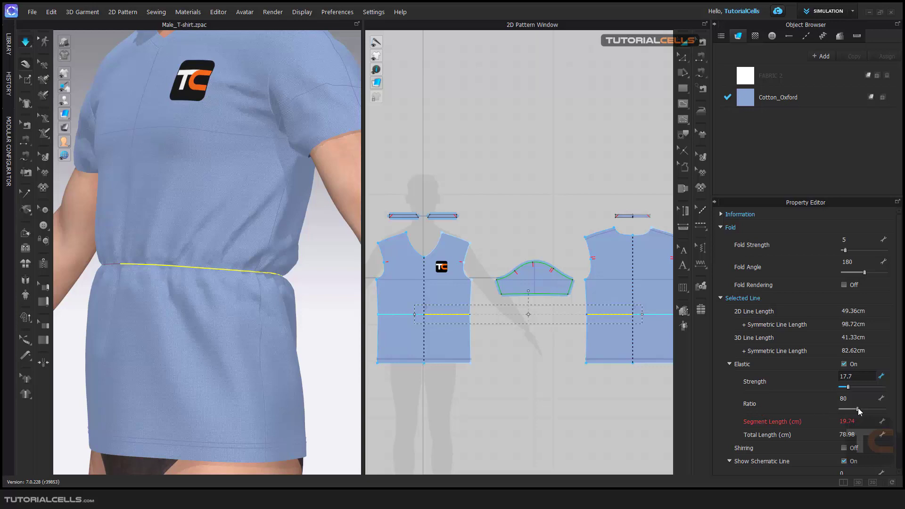
drag(858, 408, 871, 408)
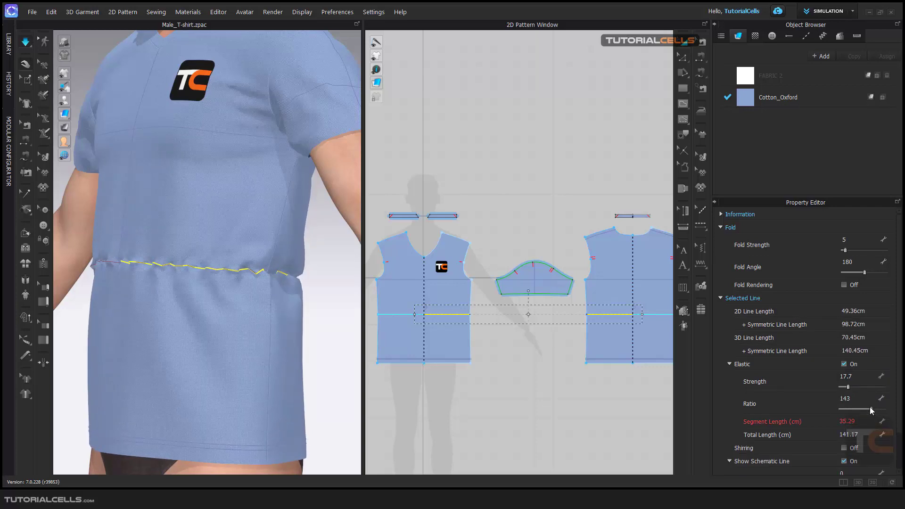
click(245, 344)
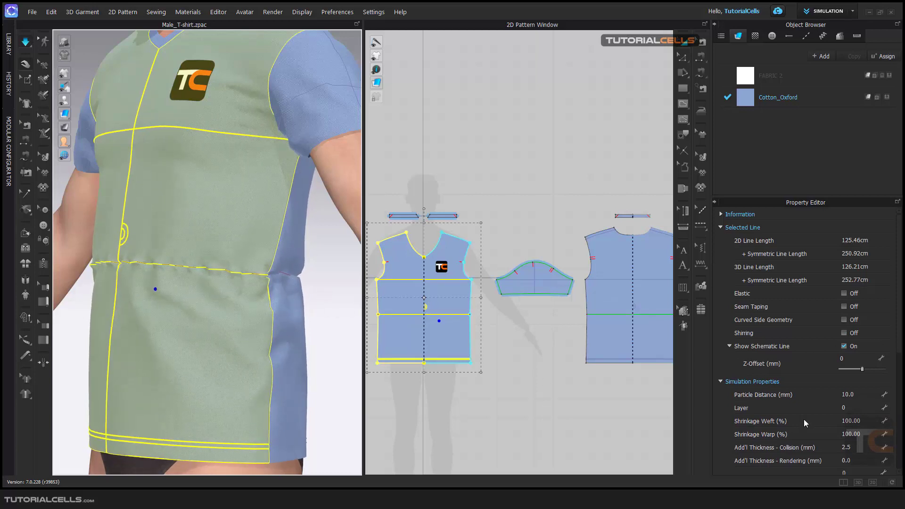
- Reselect the front and back waist lines, set their Elastic ratio to 33, tug the simulated shirt, and clear the selection
click(376, 317)
drag(398, 318, 618, 328)
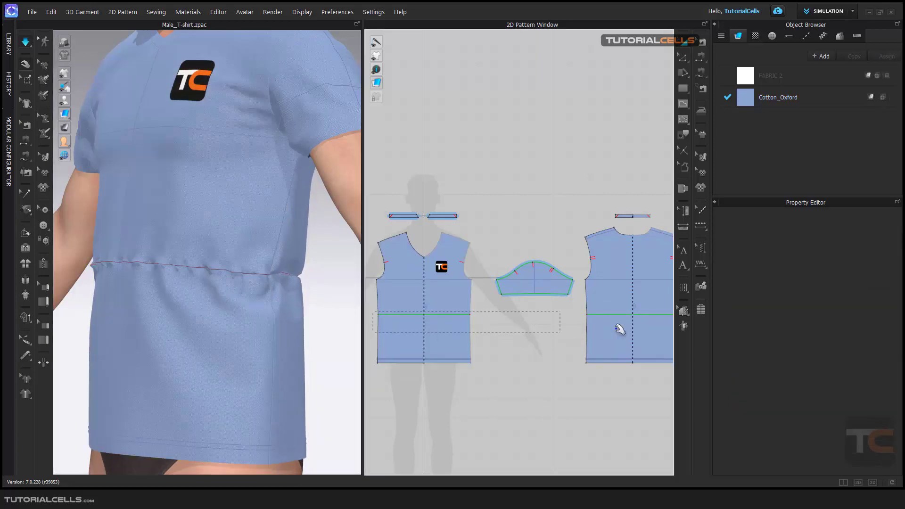
drag(686, 327, 643, 355)
middle_drag(534, 327, 522, 334)
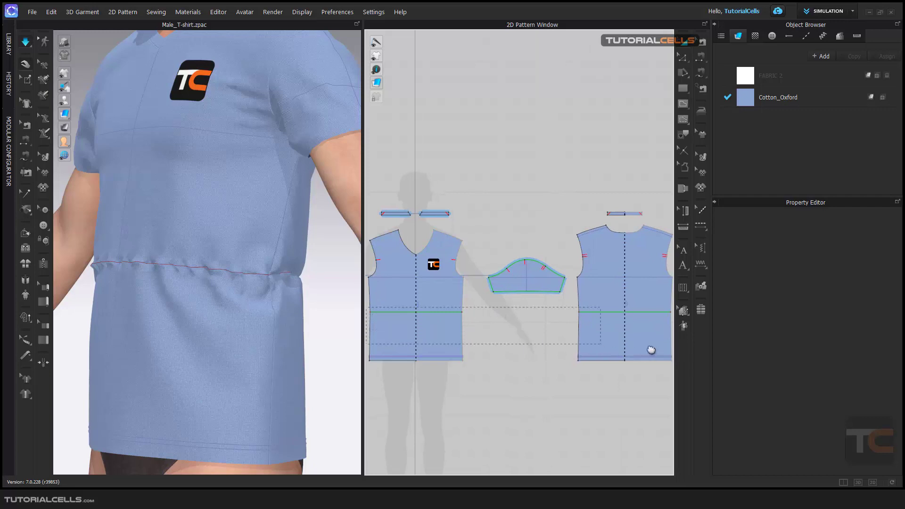
drag(677, 327, 676, 327)
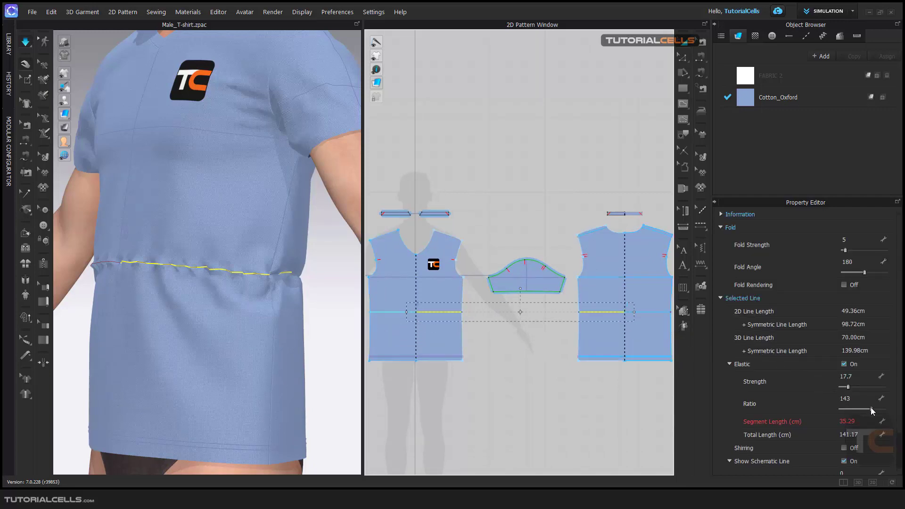
drag(870, 408, 847, 408)
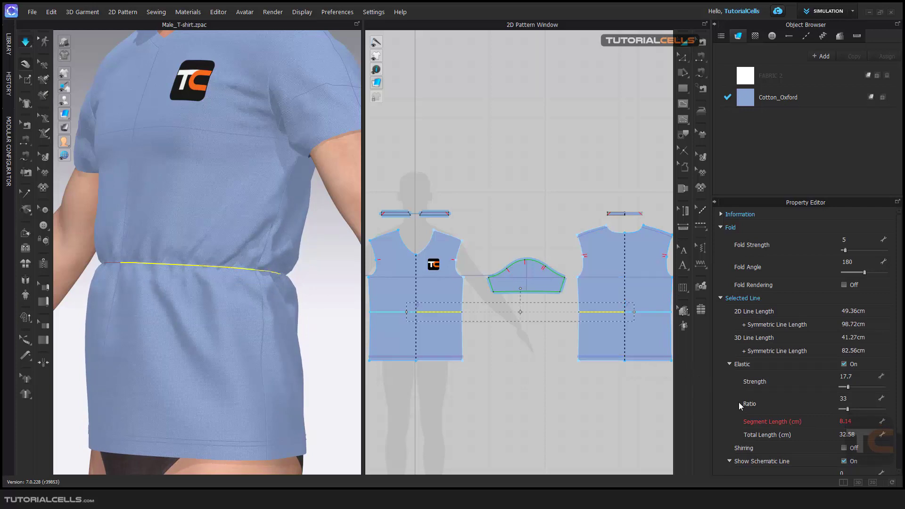
click(229, 289)
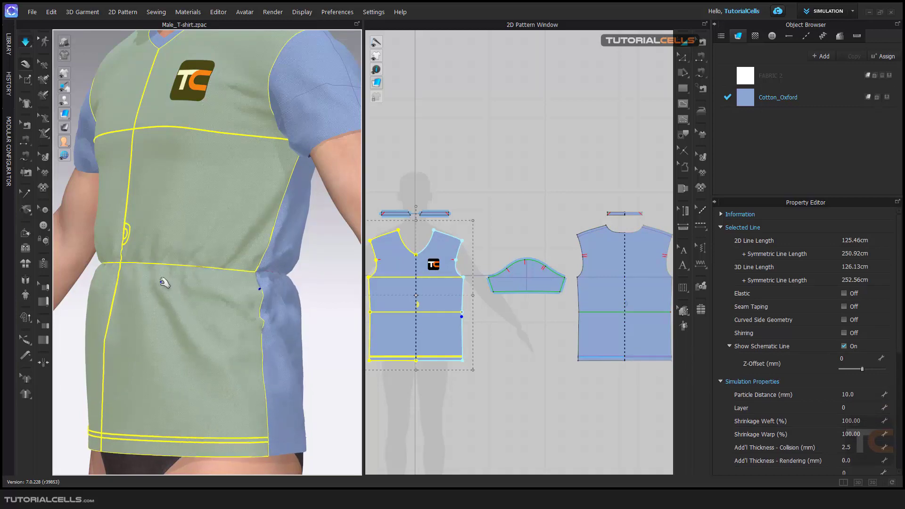
key(Escape)
right_drag(172, 273, 190, 281)
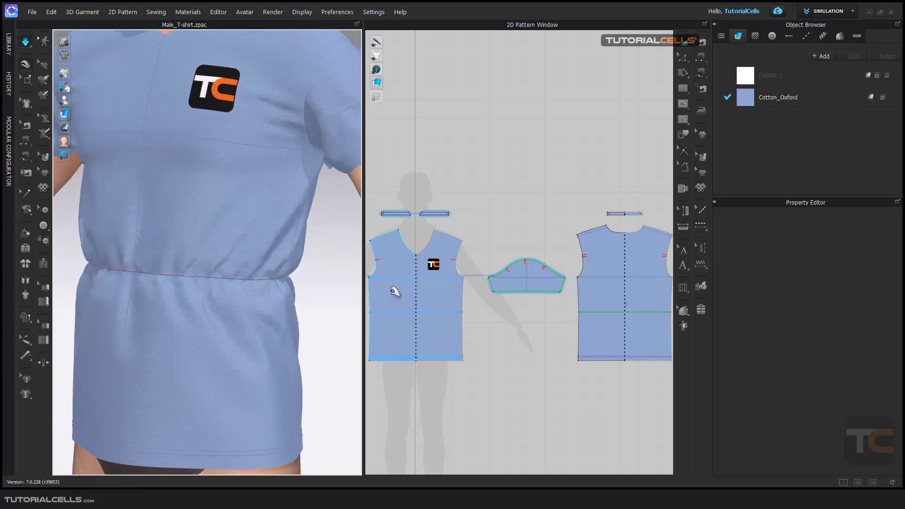
- Check the Elastic properties of the sleeve and back body pattern pieces, and clear the selection
click(526, 284)
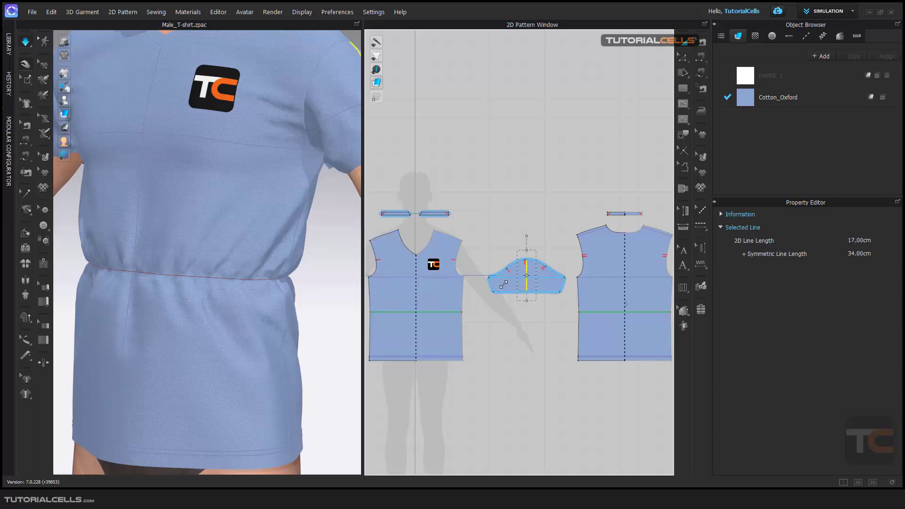
click(503, 284)
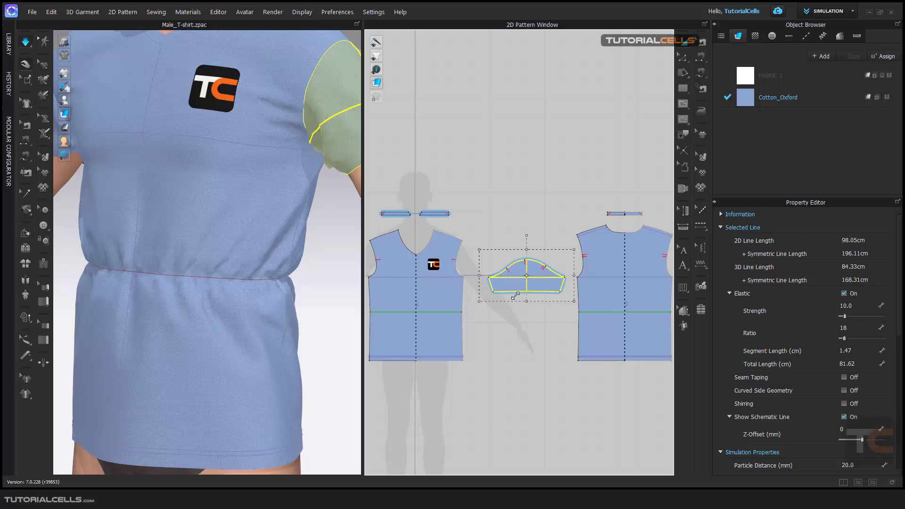
click(603, 255)
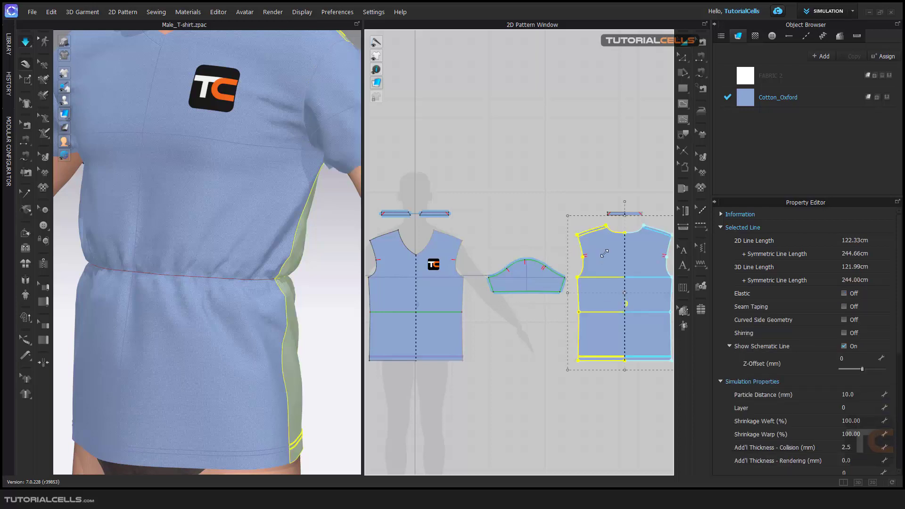
click(572, 199)
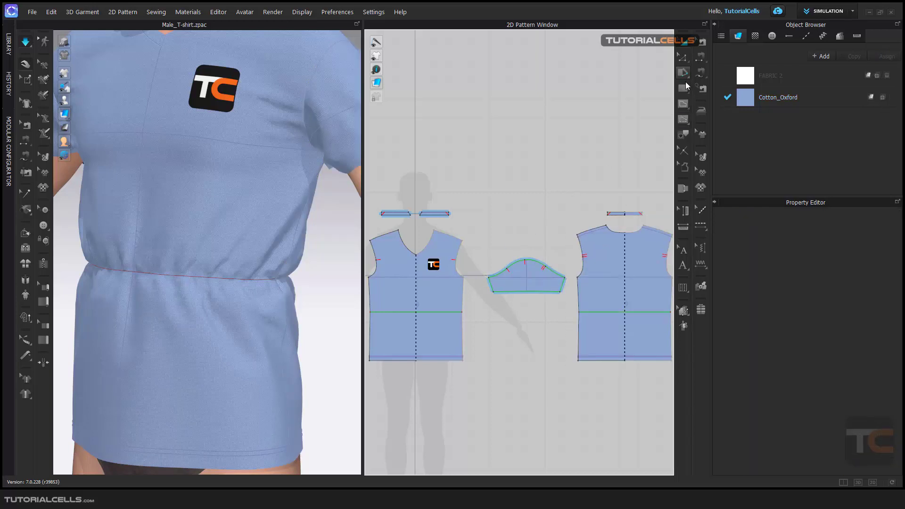
- Draw a rectangular pattern piece with a perimeter of about 191 cm in the empty space above the T-shirt patterns
click(684, 88)
drag(486, 99, 607, 153)
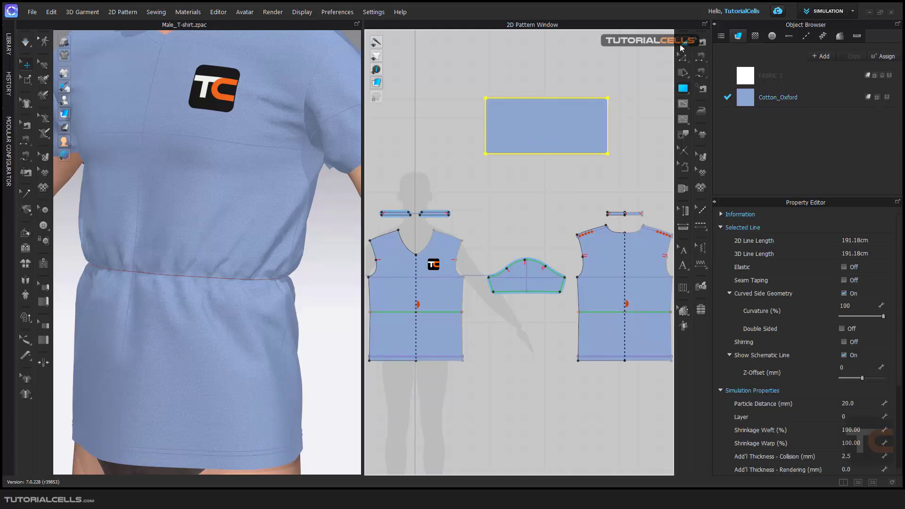
click(682, 45)
scroll(267, 200, down, 8)
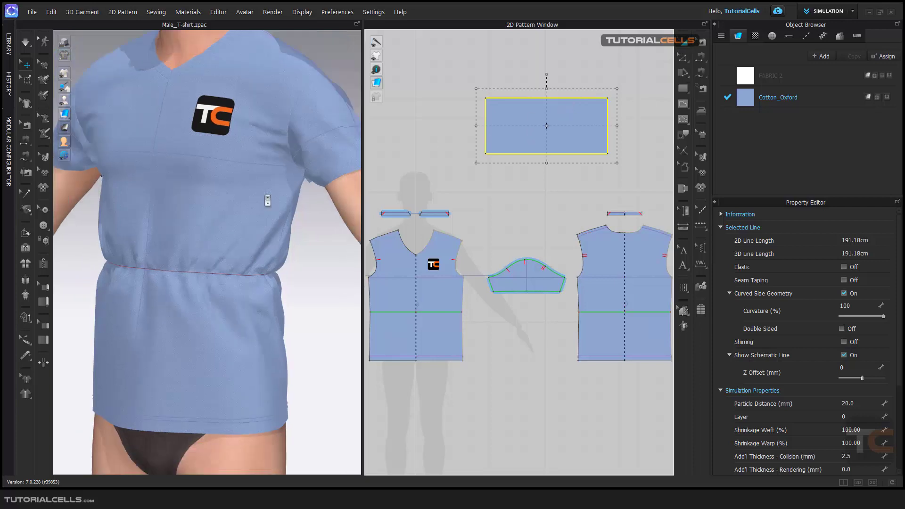
scroll(267, 200, down, 5)
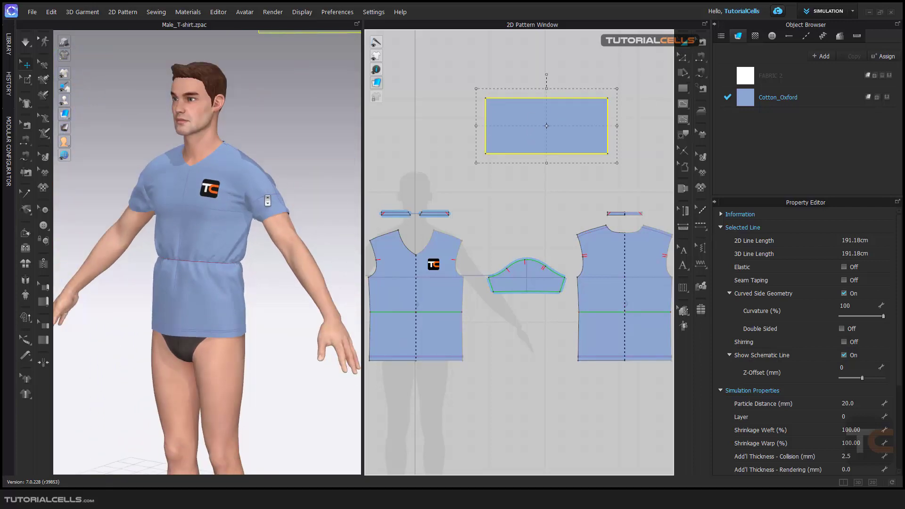
right_drag(267, 200, 259, 160)
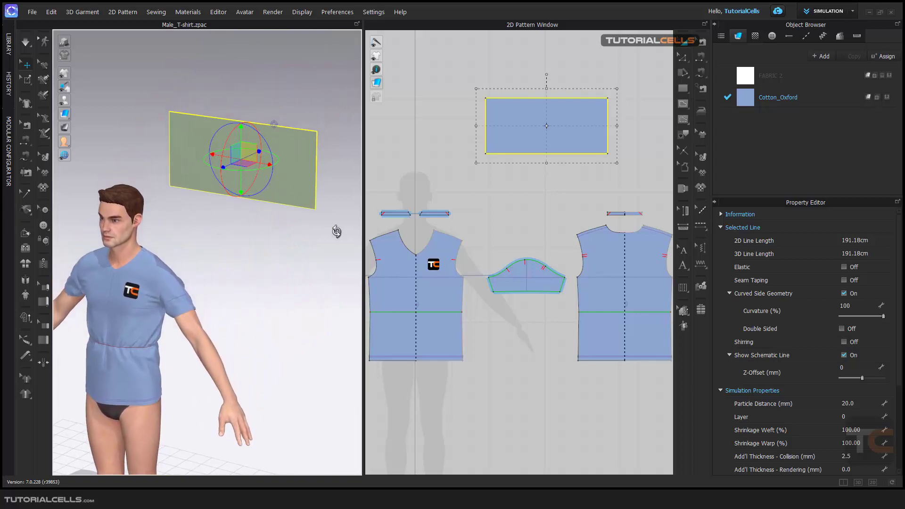
- Set the gravity in the simulation properties to 0 and start simulating
click(335, 14)
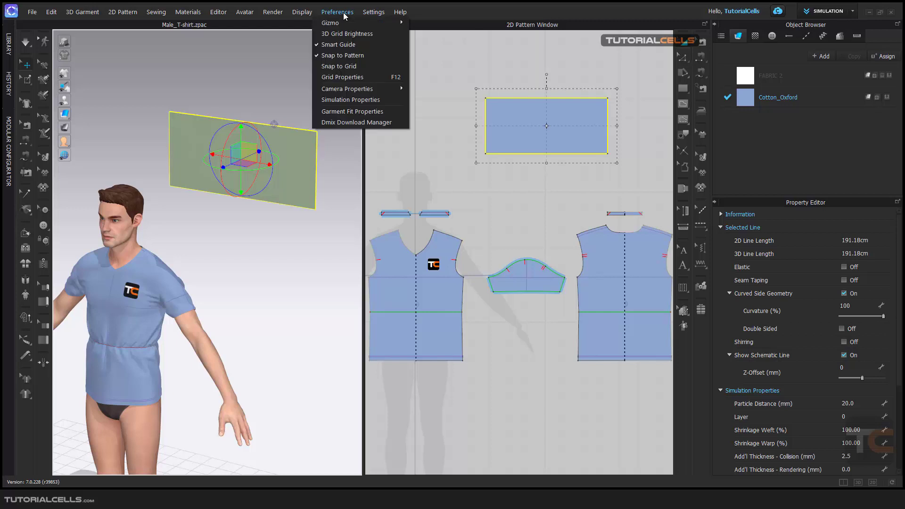
click(344, 100)
click(862, 333)
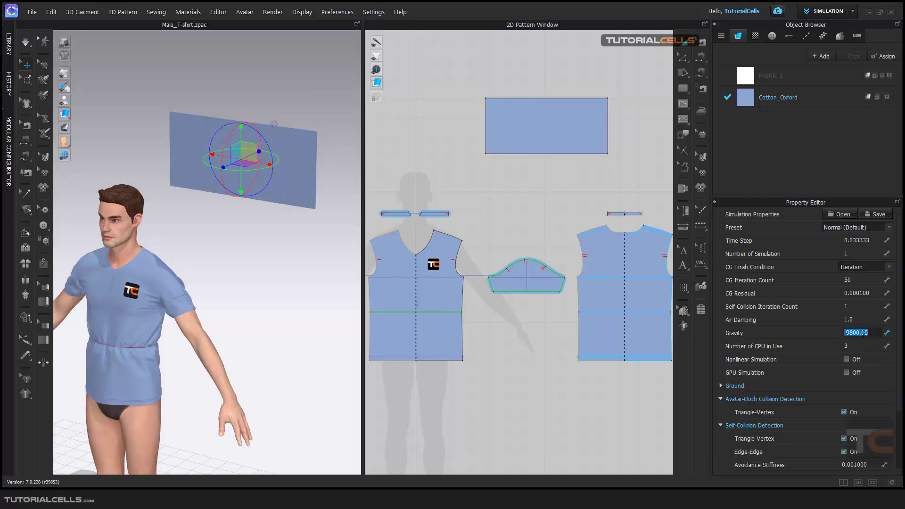
key(Return)
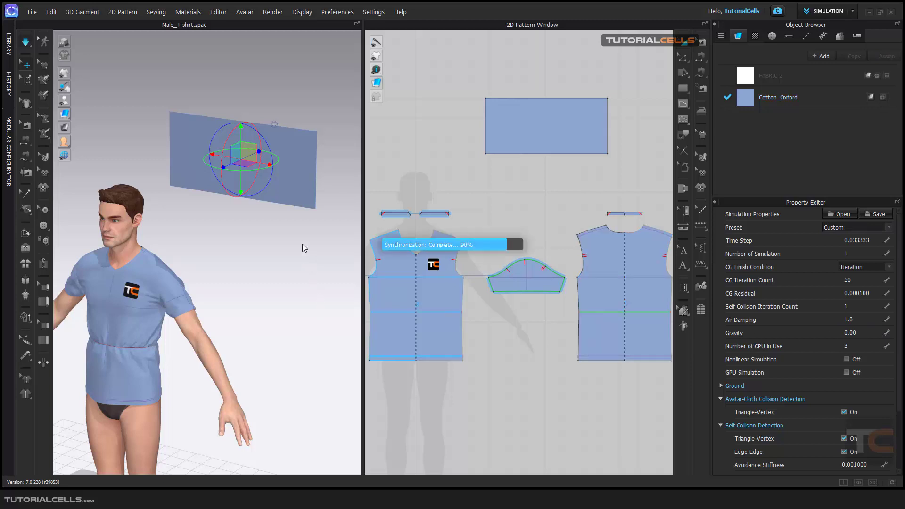
click(293, 218)
- Turn on Elastic for the whole rectangular pattern piece and set its ratio to 51
click(530, 137)
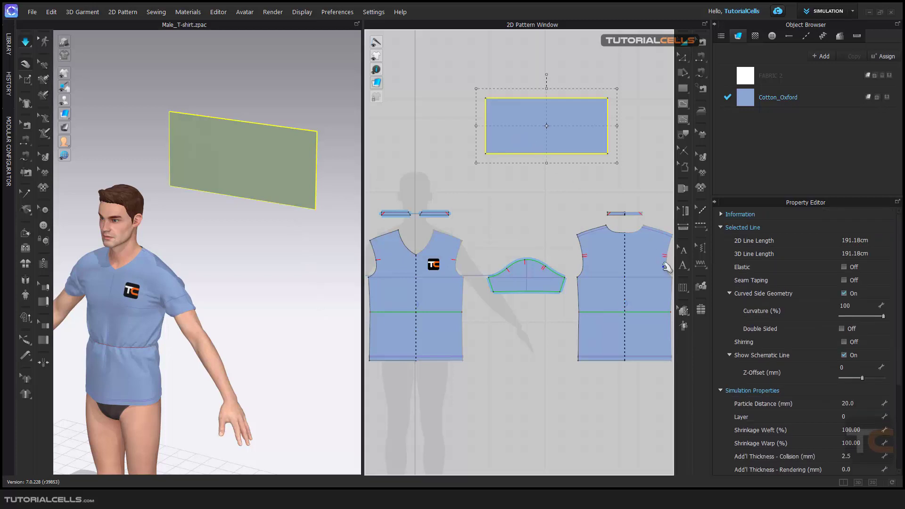
click(844, 267)
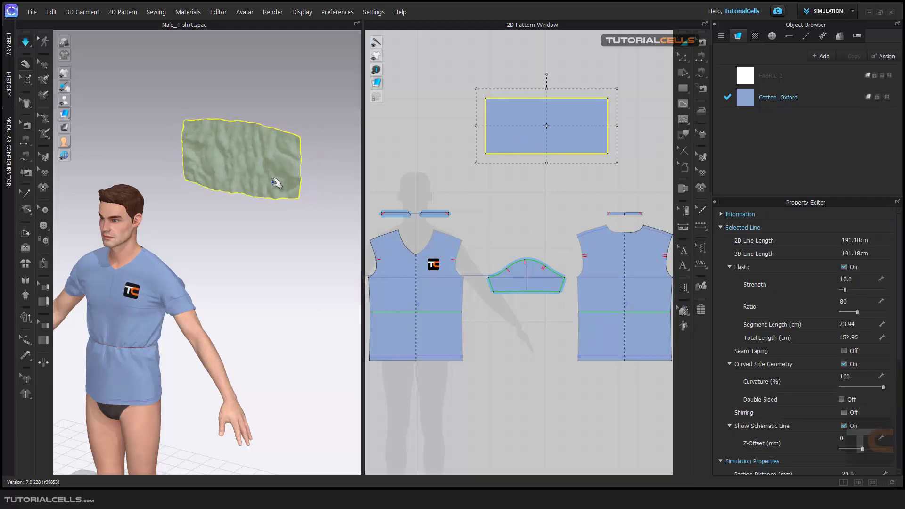
scroll(275, 192, up, 5)
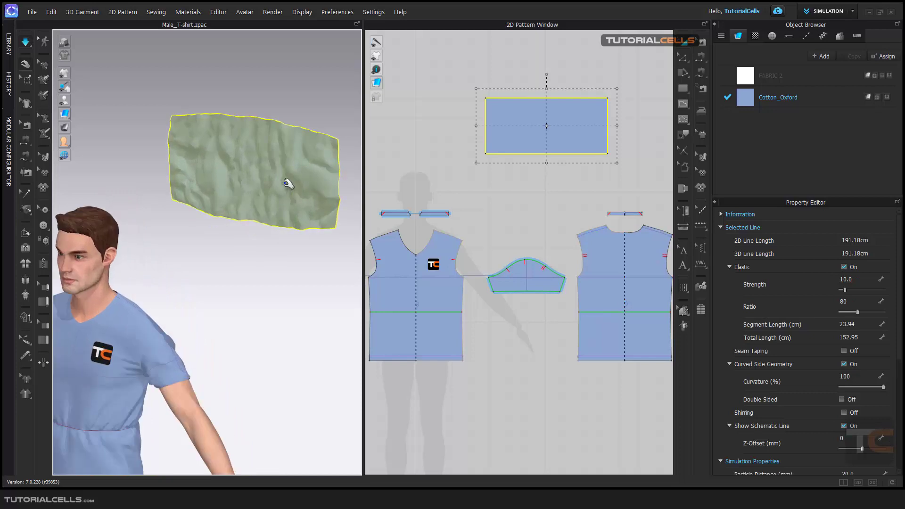
middle_drag(281, 186, 249, 192)
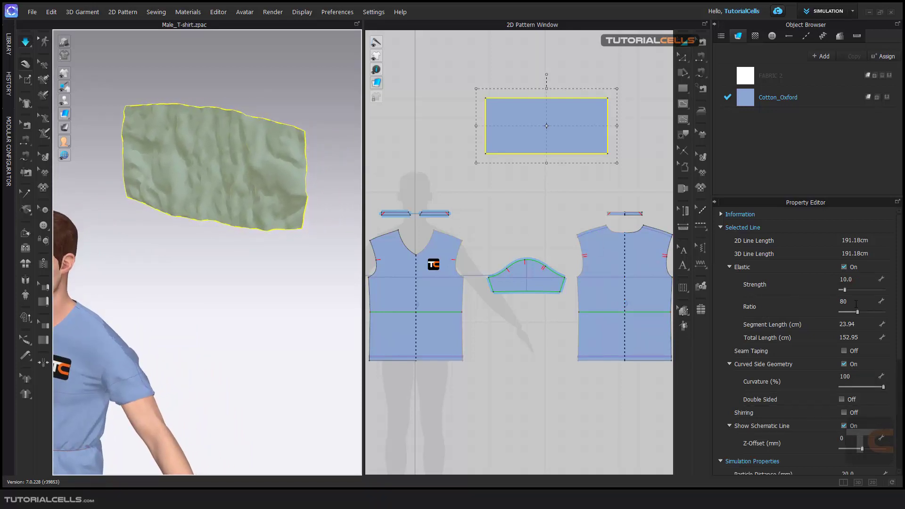
mouse_move(856, 311)
mouse_down()
mouse_move(872, 312)
mouse_move(851, 312)
mouse_up()
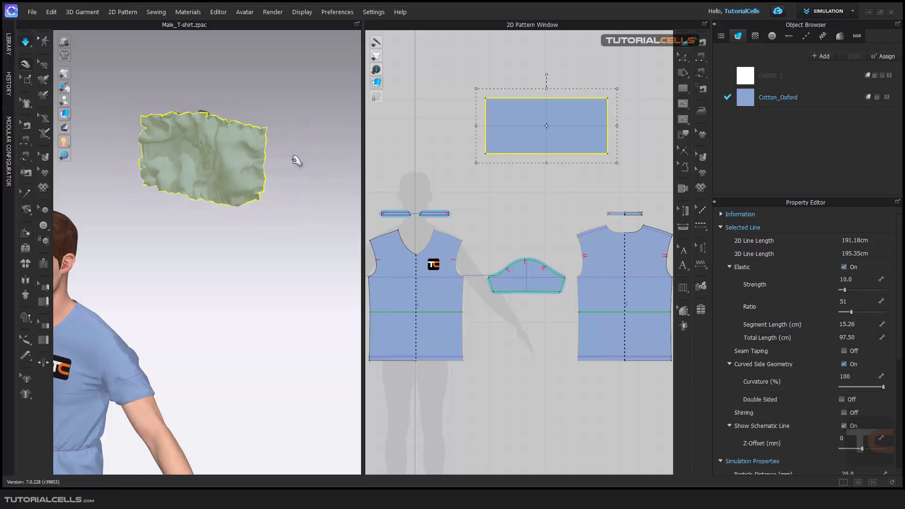
- Pull the elastic rectangular cloth around during the 3D simulation, stop simulating, and reselect the rectangular pattern
click(278, 131)
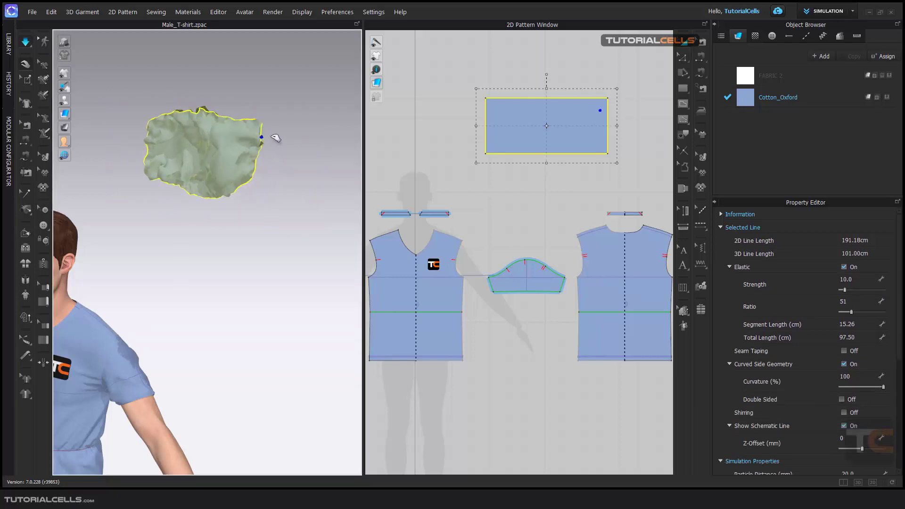
click(197, 141)
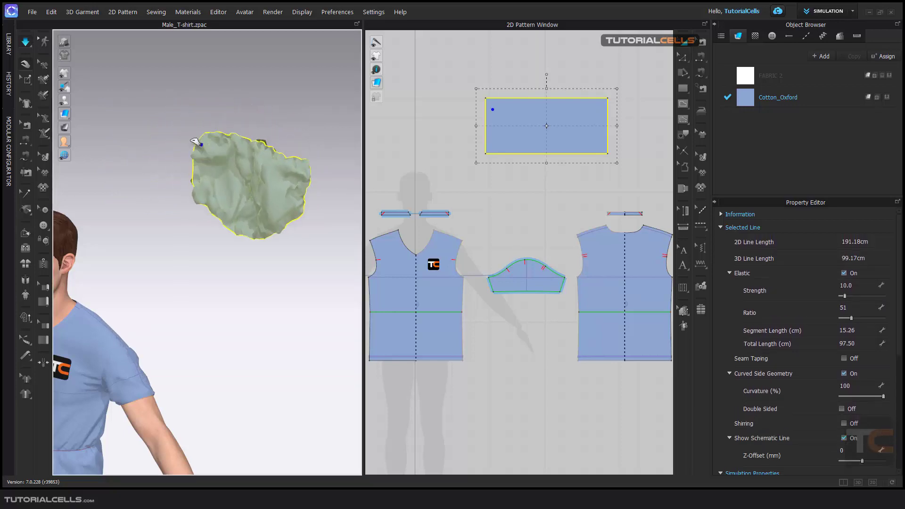
click(253, 172)
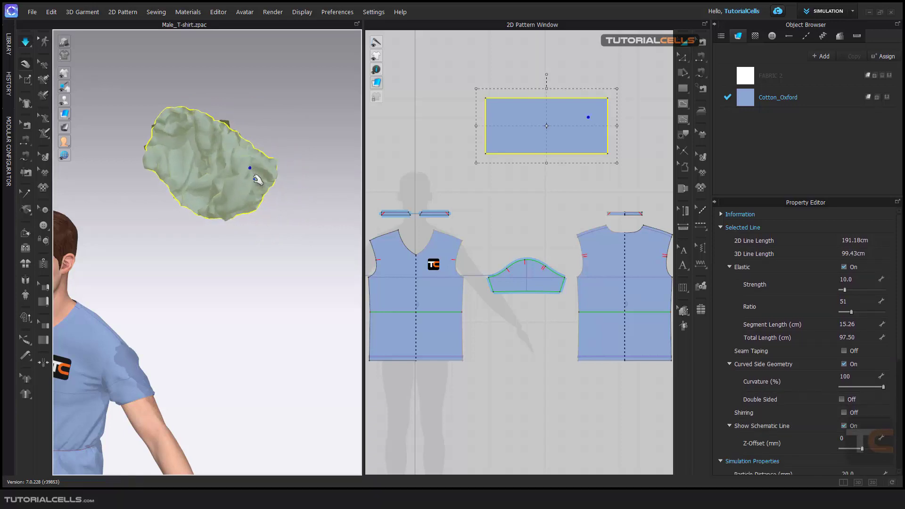
key(space)
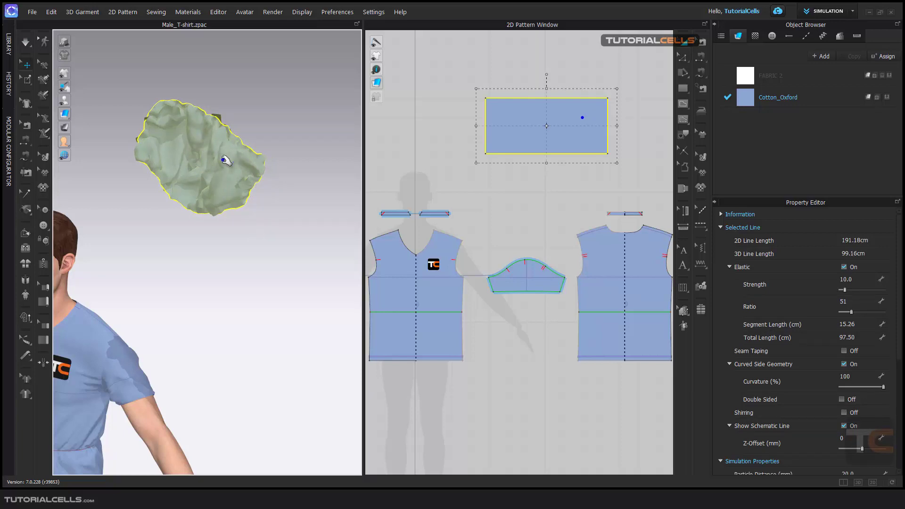
click(544, 134)
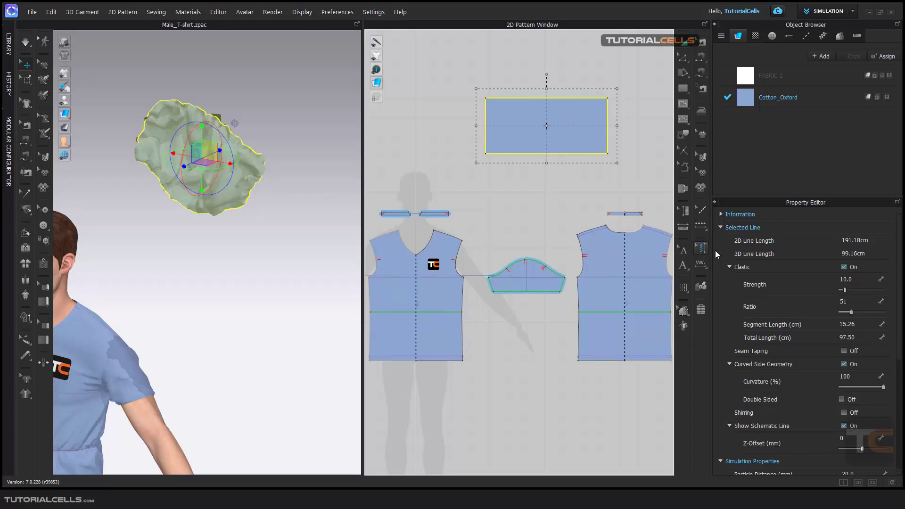
- Set the rectangular pattern's particle distance to 10 mm and briefly simulate the cloth before stopping the simulation
click(729, 267)
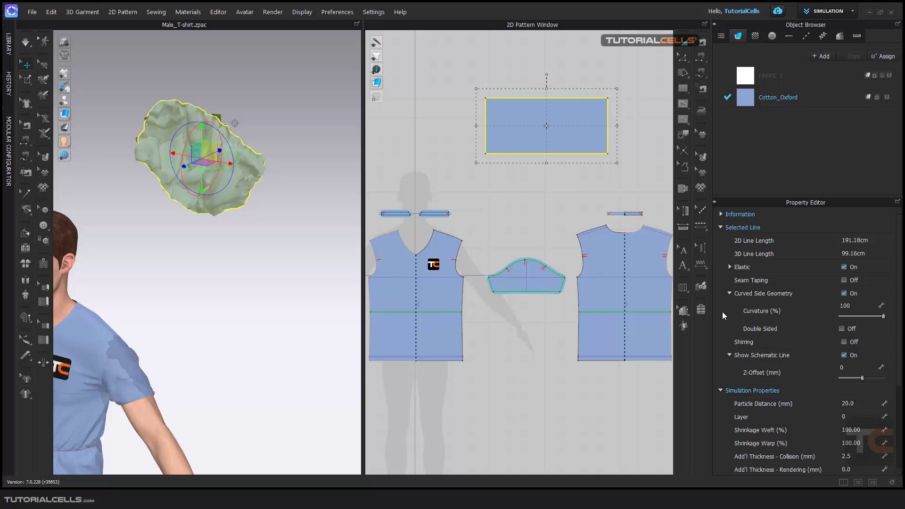
double_click(844, 404)
text(10)
key(Return)
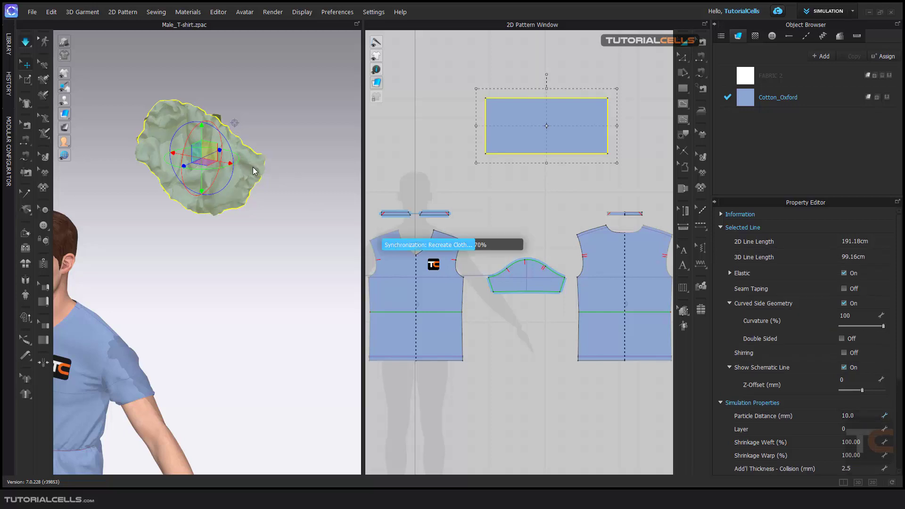
key(space)
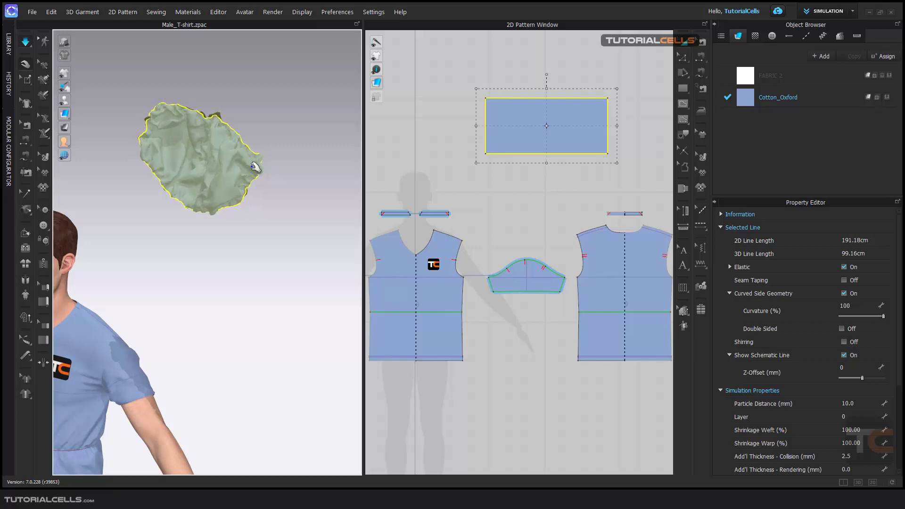
key(space)
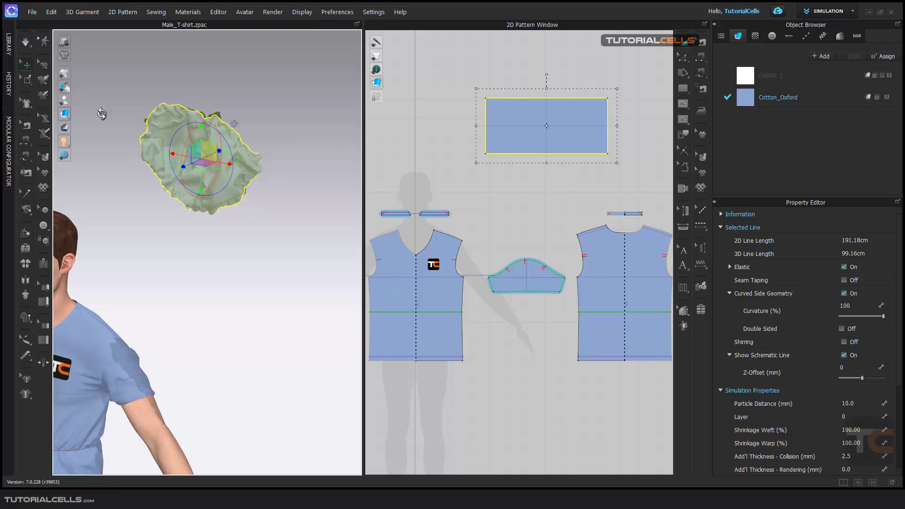
click(26, 42)
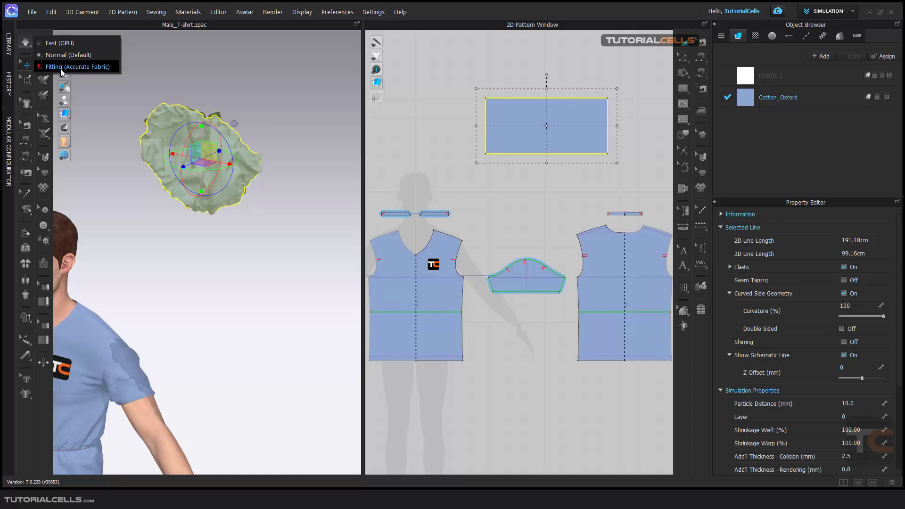
click(105, 126)
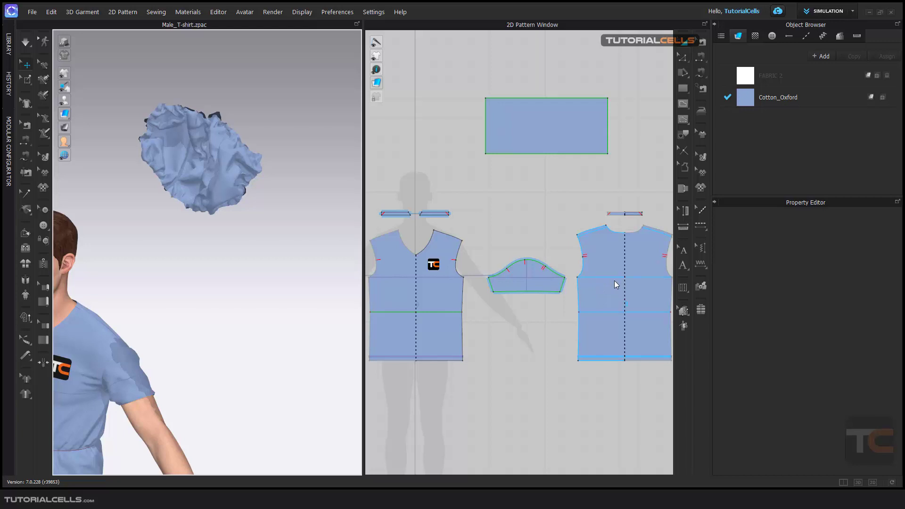
- Draw a slanted internal line about 10.9 cm long on the T-shirt's front pattern, between the logo and the waist line
middle_drag(169, 388, 198, 284)
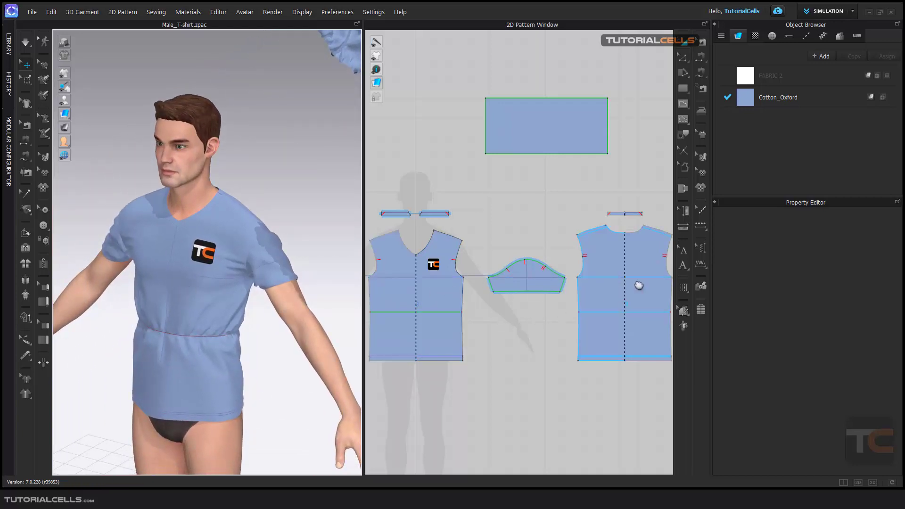
click(683, 103)
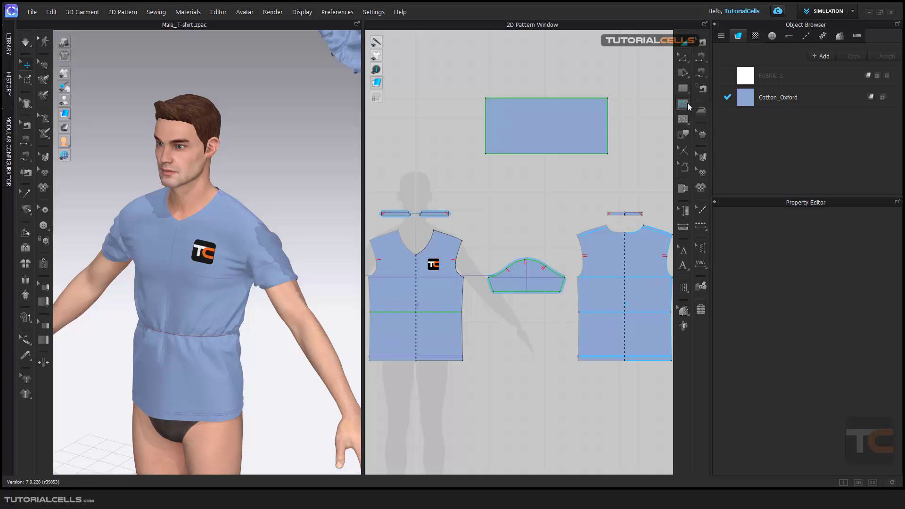
click(451, 304)
scroll(452, 304, up, 2)
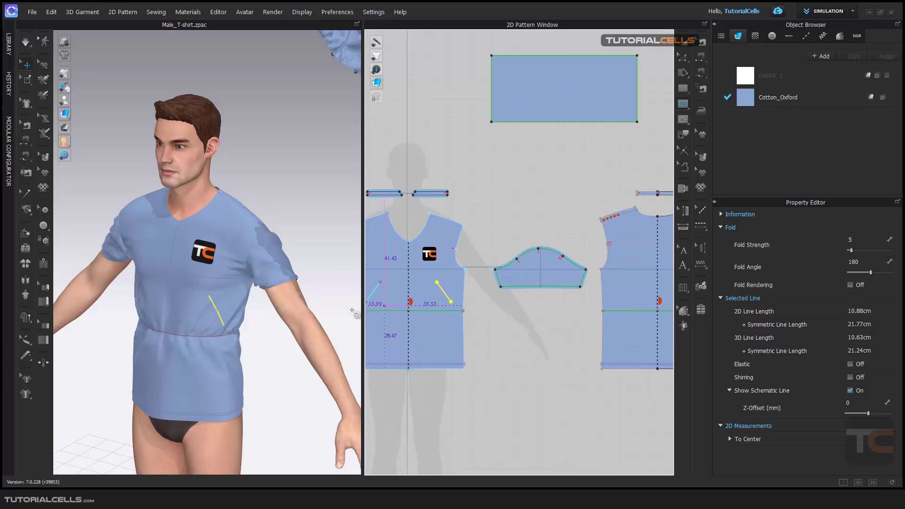
- Turn on Elastic for the slanted internal line on the front pattern and start simulating the T-shirt
scroll(222, 344, up, 5)
middle_drag(236, 355, 230, 299)
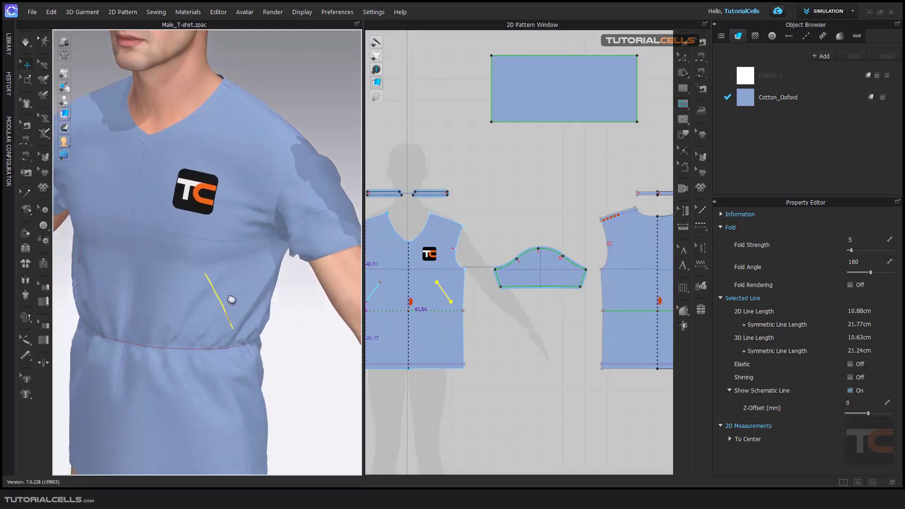
click(683, 55)
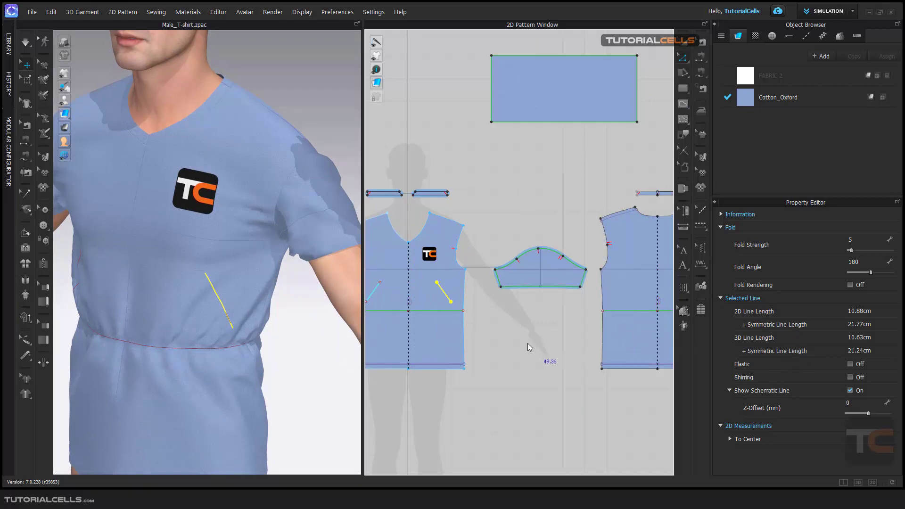
click(850, 364)
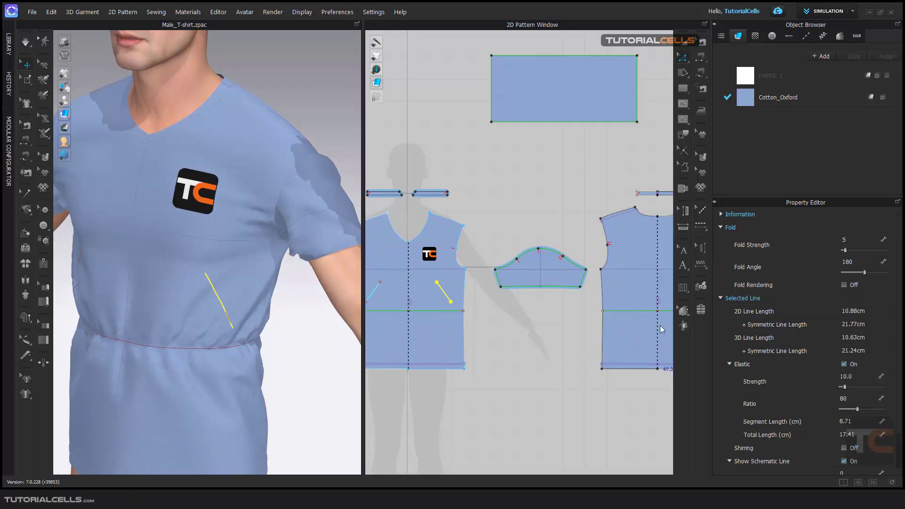
click(228, 292)
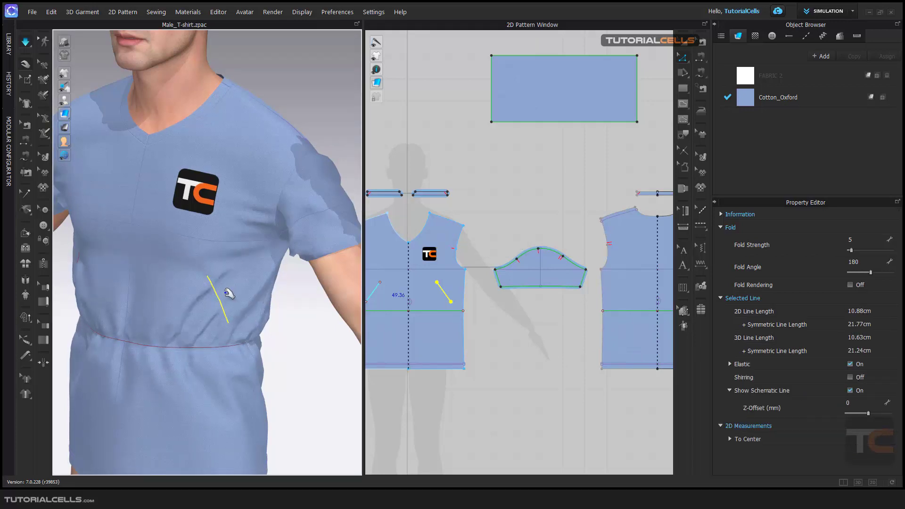